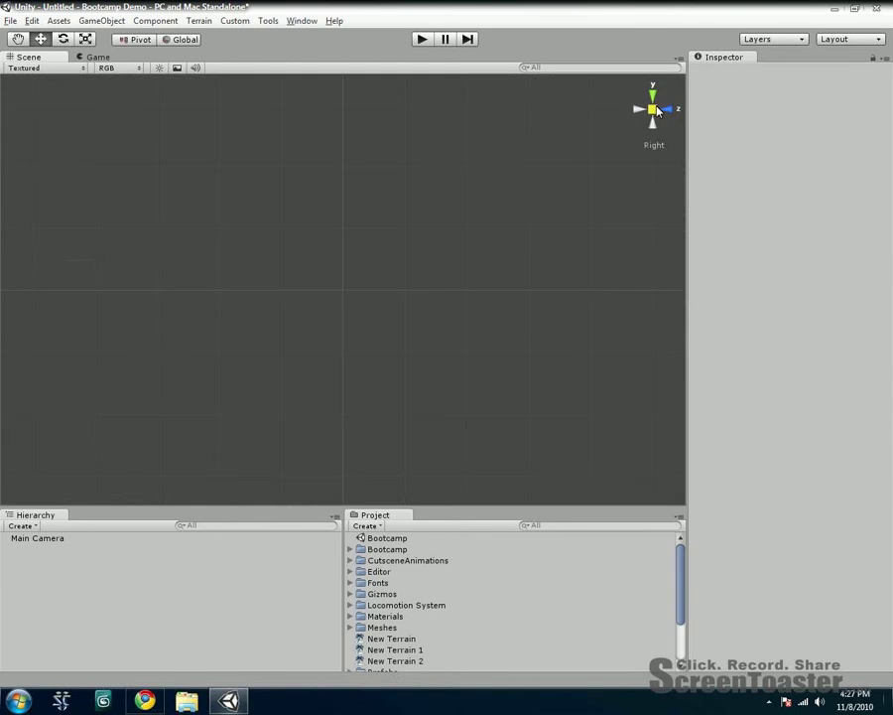
Switch the scene view to perspective and set the tool handle position to Center
click(654, 110)
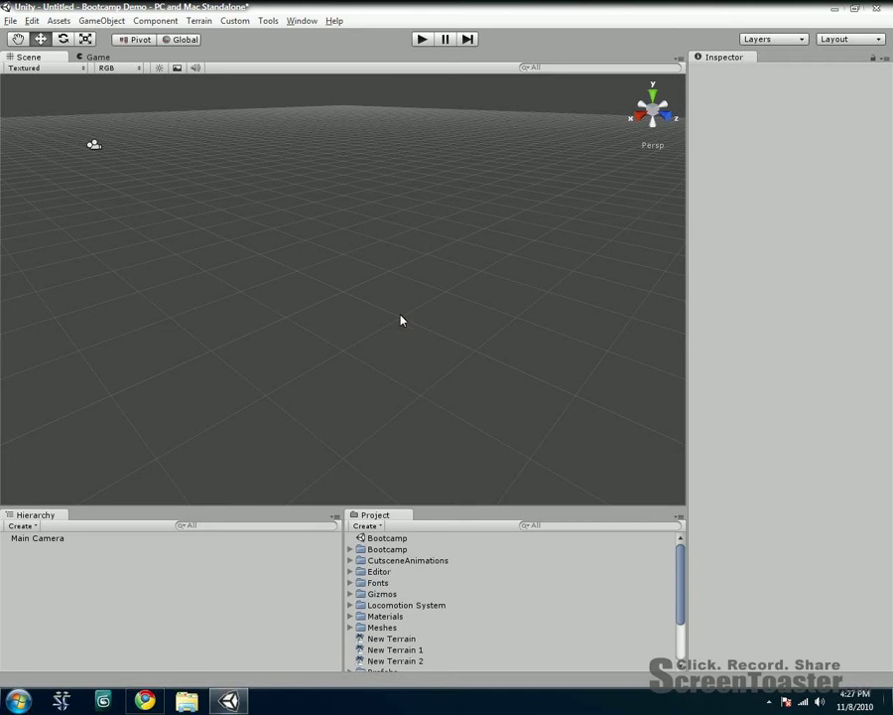
click(138, 41)
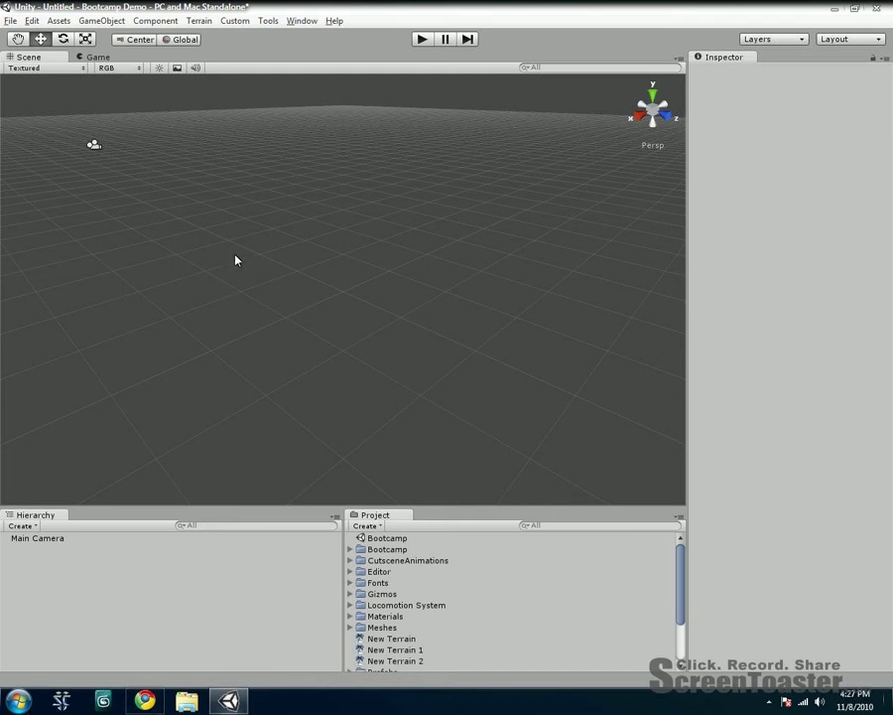
Orbit, pan and zoom around the empty scene grid to examine it from different angles and distances
key(alt)
alt+drag(273, 259, 302, 241)
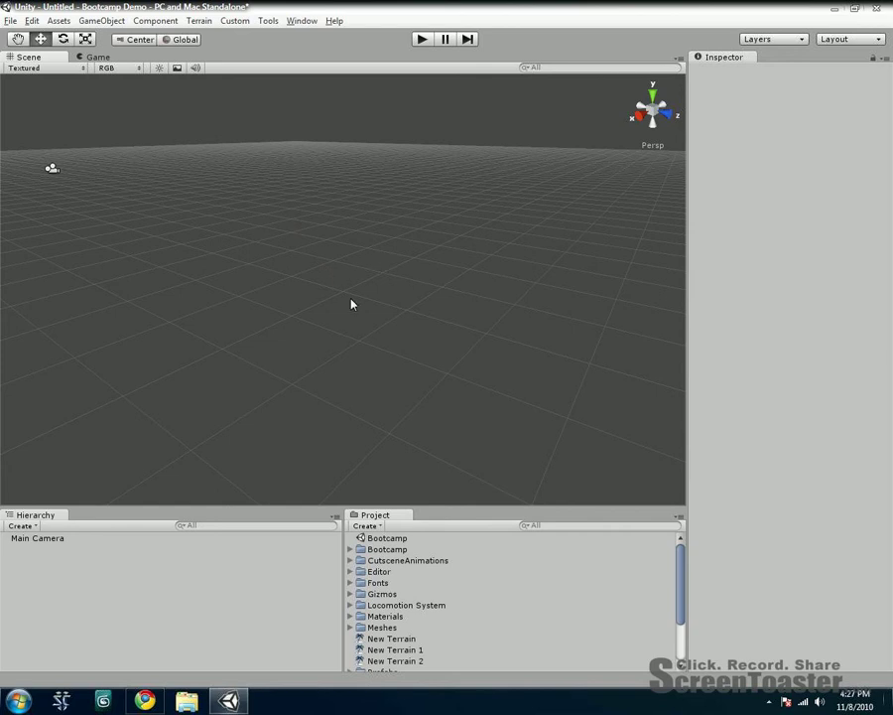
key(q)
drag(305, 211, 476, 167)
drag(273, 214, 476, 253)
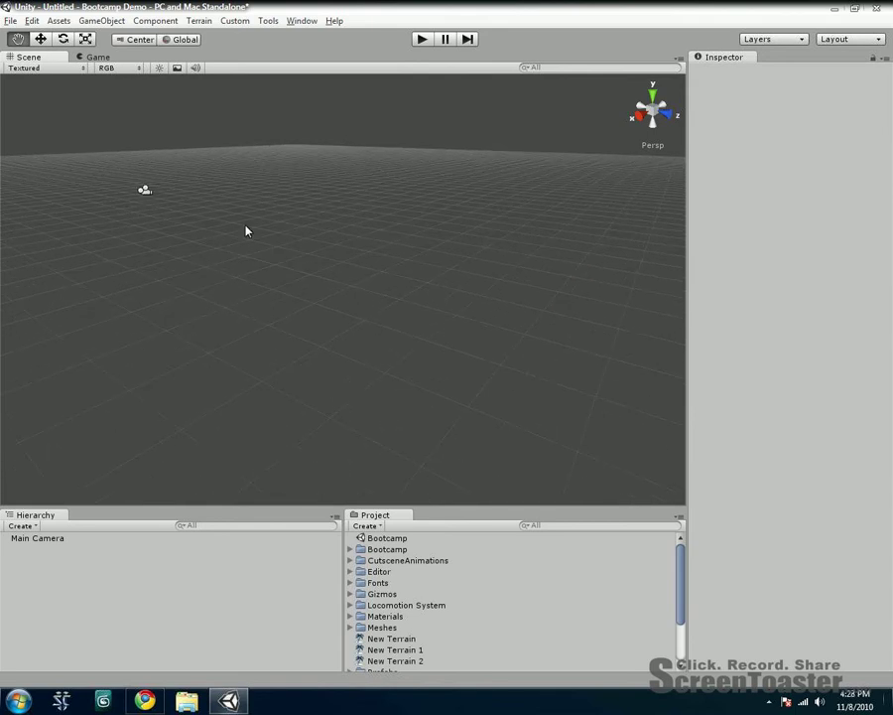
drag(251, 233, 350, 282)
key(alt)
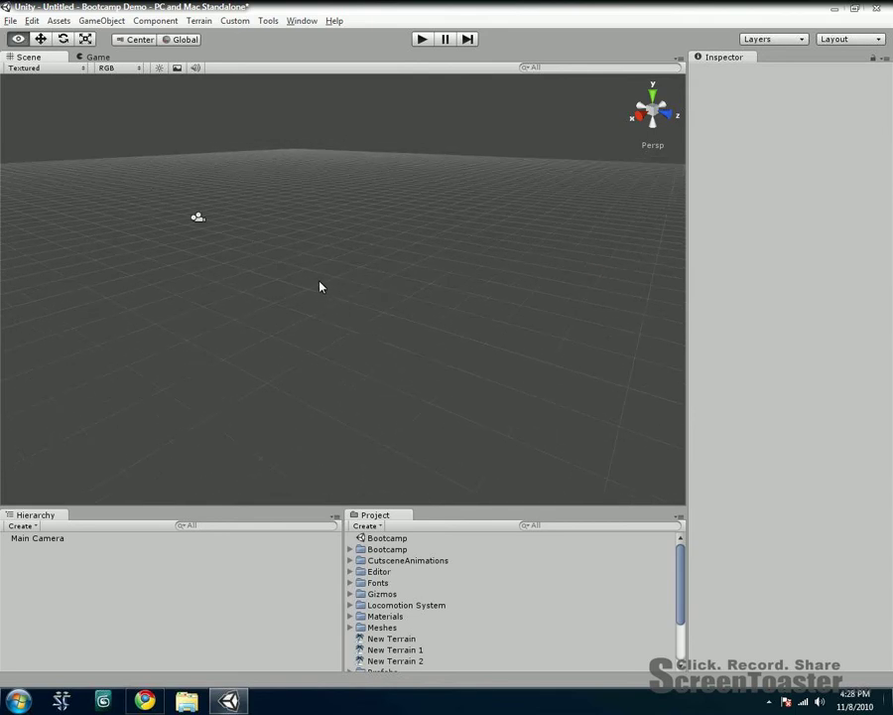
alt+drag(318, 288, 329, 96)
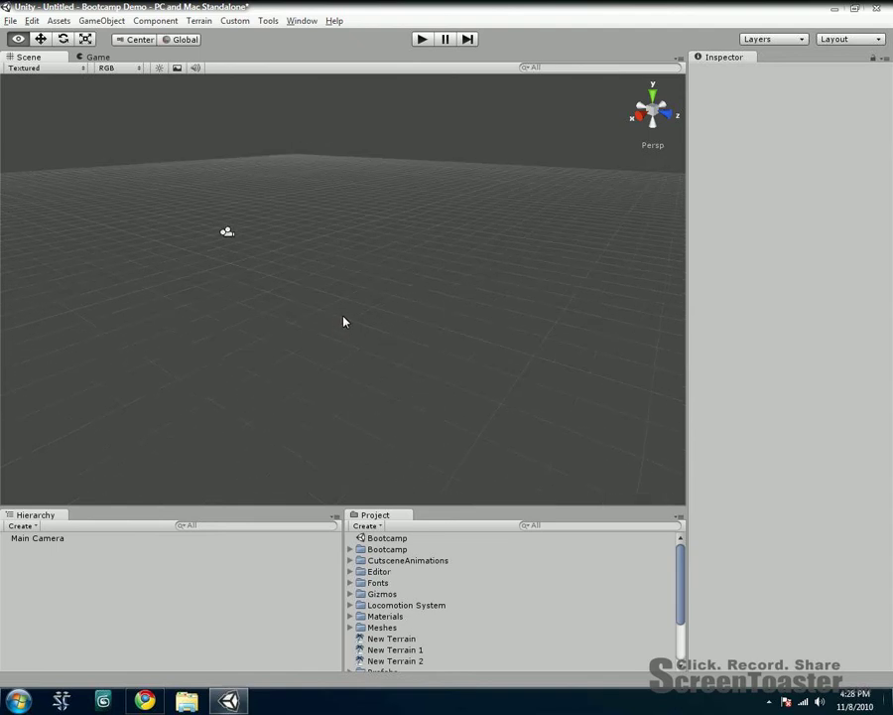
alt+drag(344, 321, 351, 358)
alt+right_drag(351, 359, 531, 154)
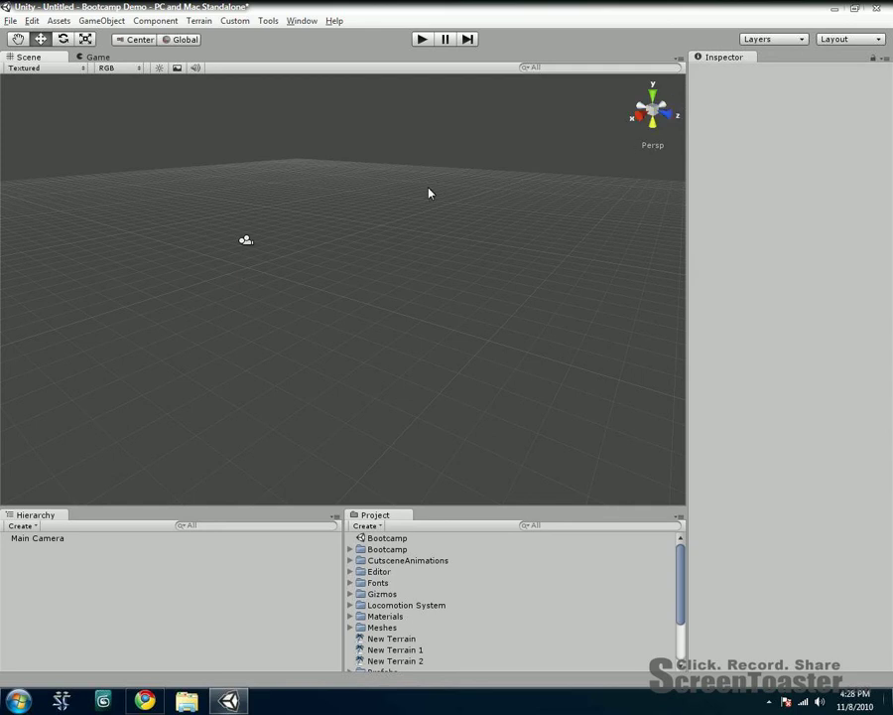
Examine the scene from several axis-aligned directions, including top, front and bottom, and return to the perspective view
click(652, 98)
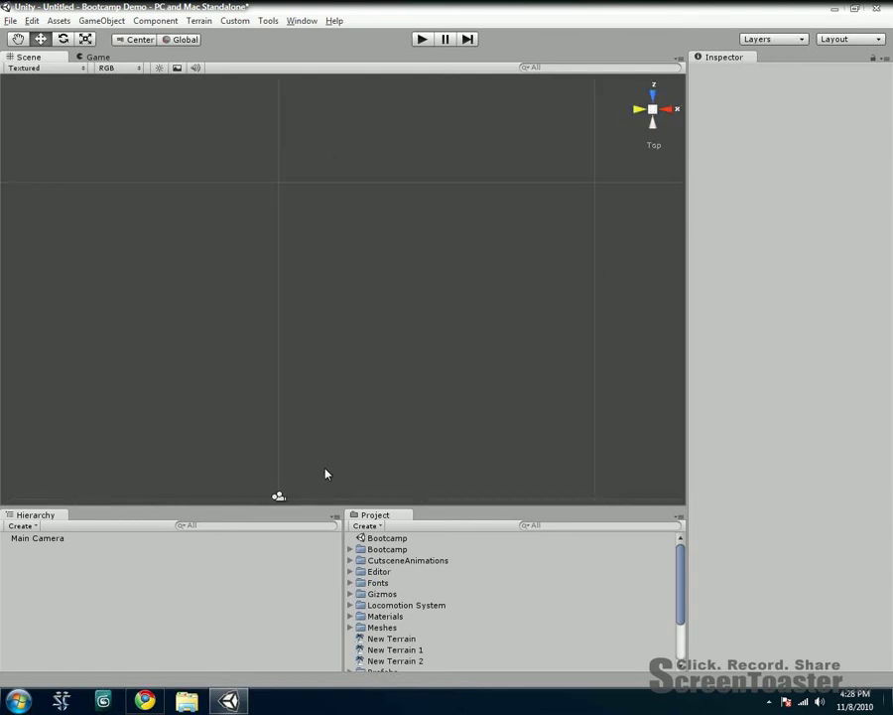
click(670, 115)
click(666, 111)
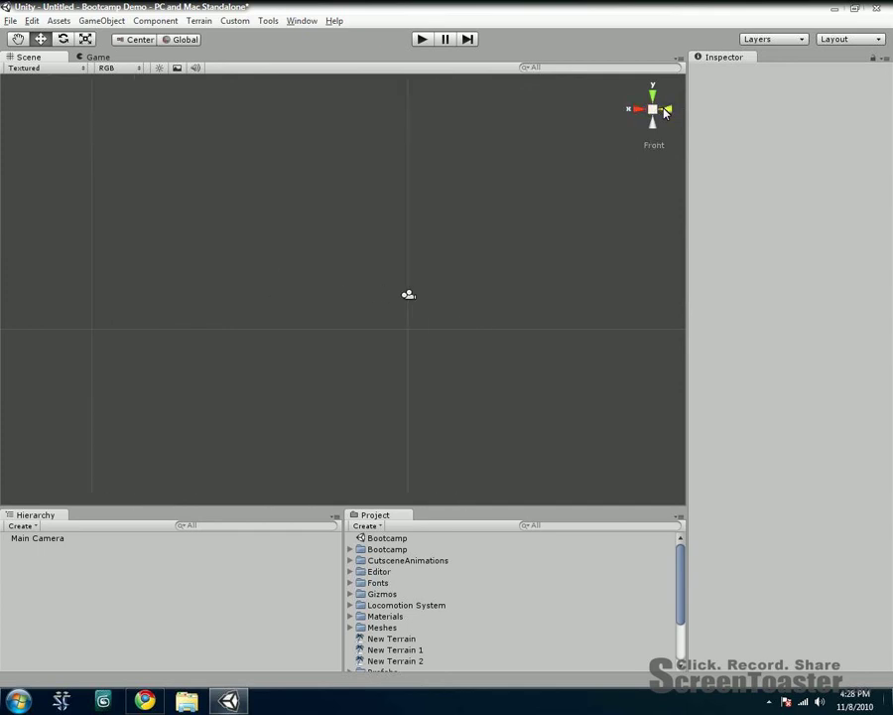
click(667, 112)
click(669, 113)
click(665, 113)
click(654, 109)
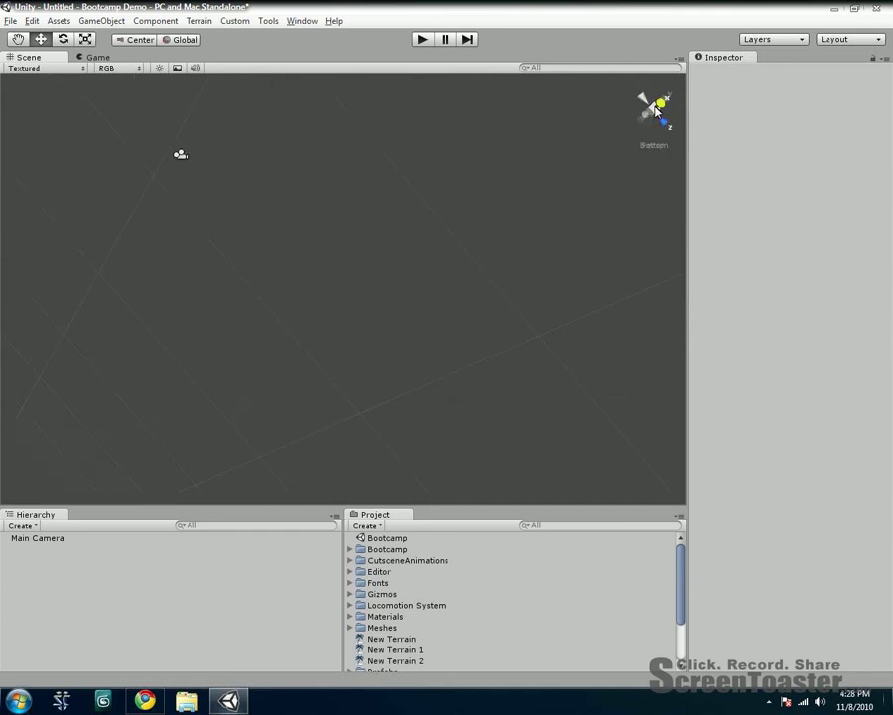
click(654, 109)
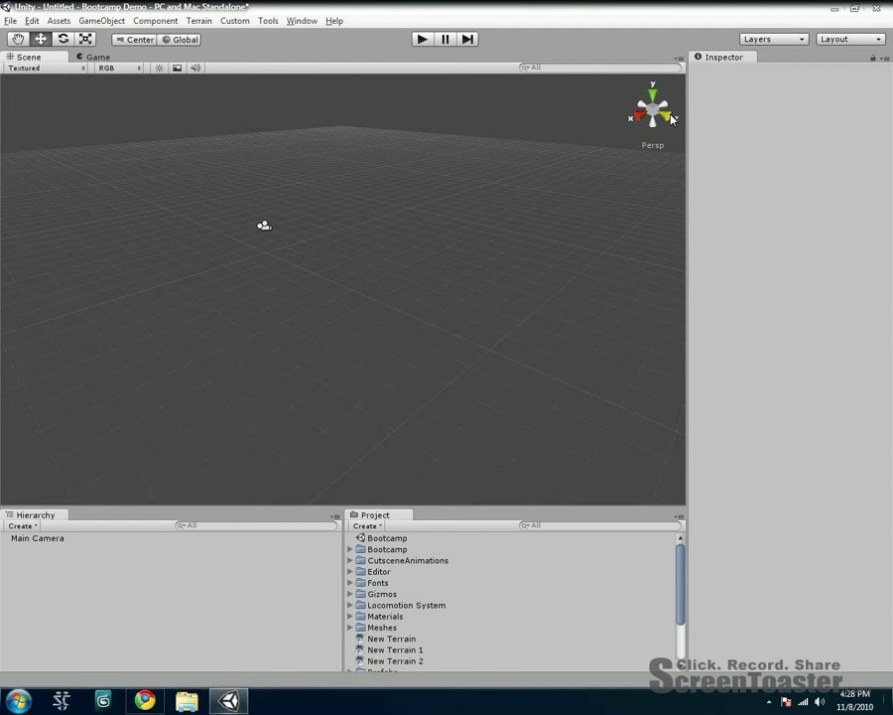
click(667, 117)
click(655, 112)
Create a cube in the scene and frame it in the view
click(115, 22)
mouse_move(125, 52)
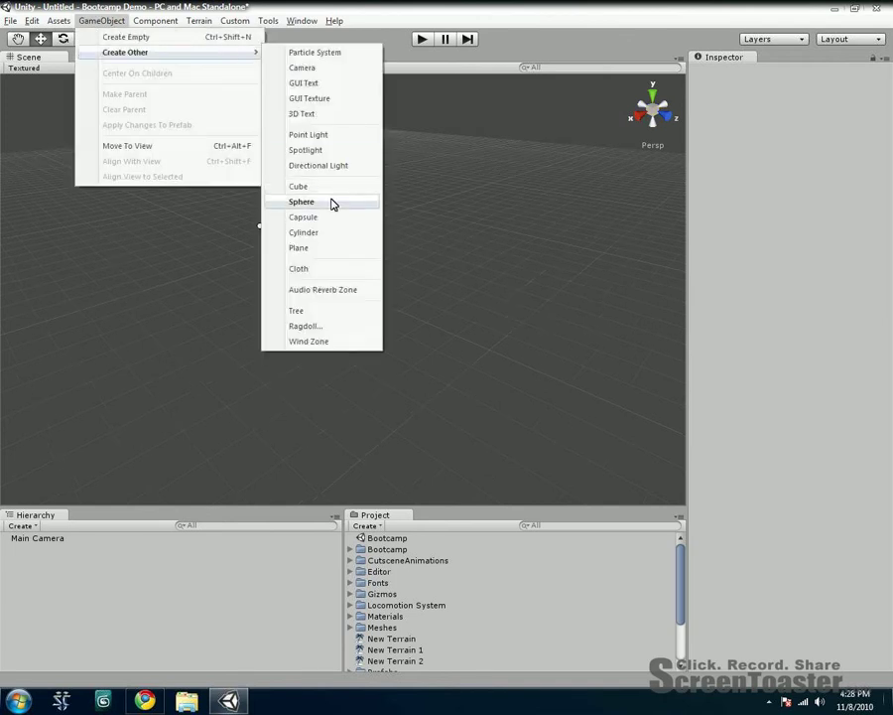
click(315, 188)
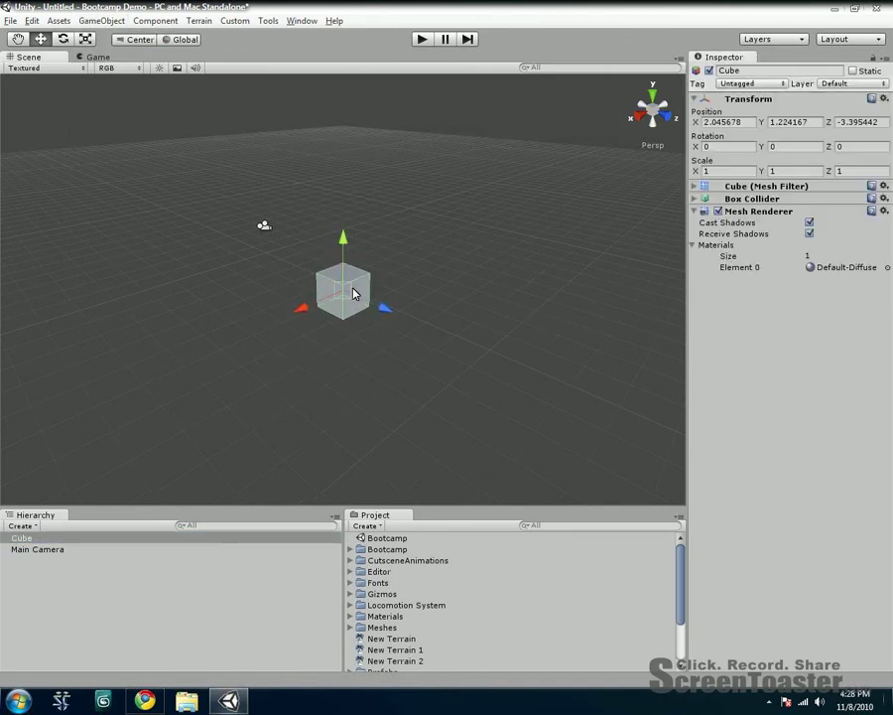
key(f)
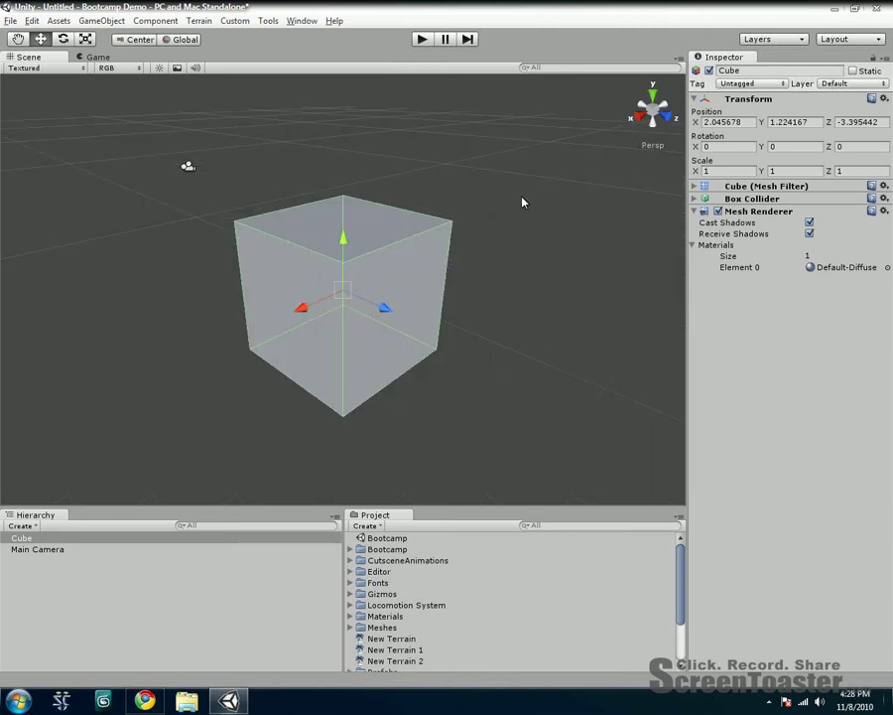
alt+right_drag(493, 235, 462, 99)
alt+right_drag(453, 178, 454, 262)
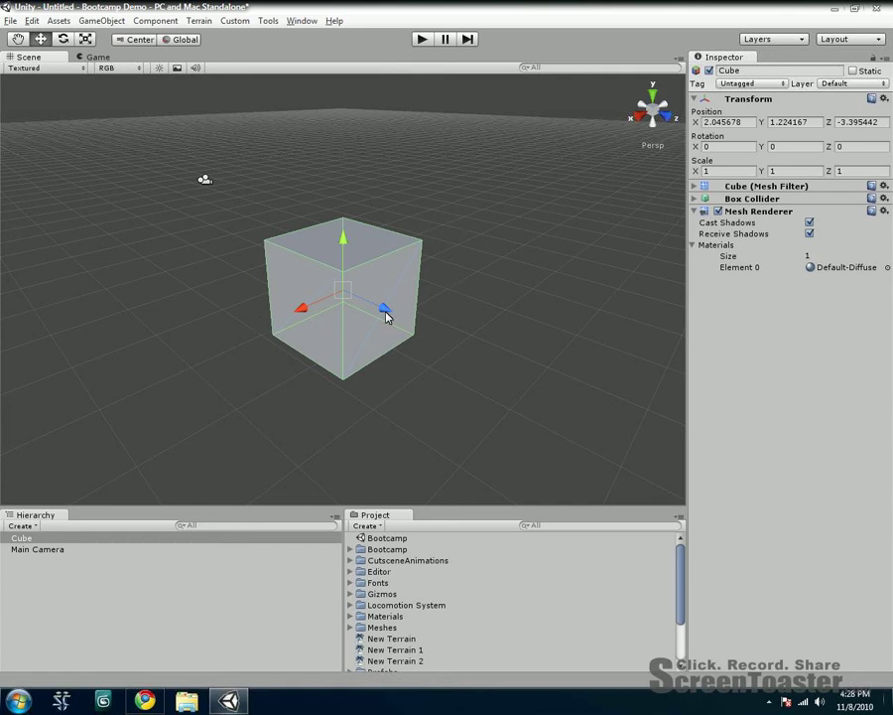
Try moving the cube to about X 2.03, Y 1.40, Z -3.50 with the Move tool, and undo the move
drag(379, 311, 335, 334)
drag(305, 308, 312, 237)
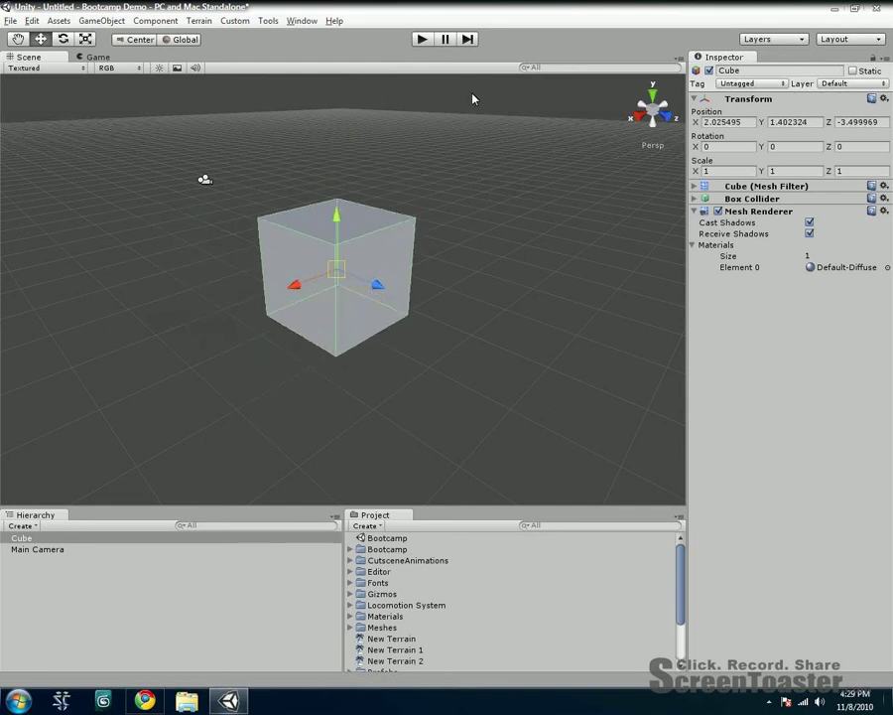
key(ctrl+z)
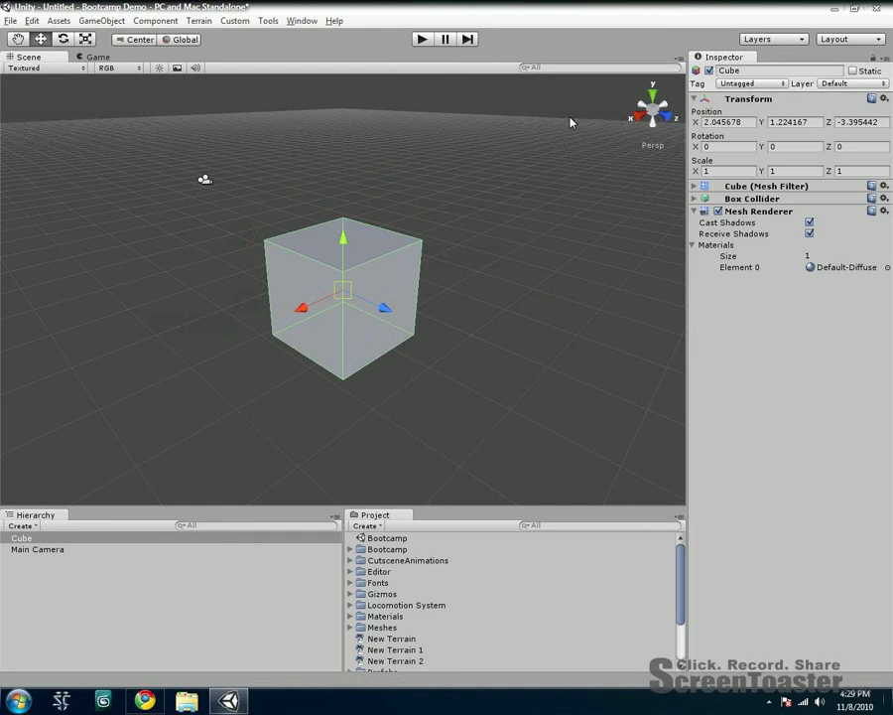
Look at the cube from the top view and return to perspective
click(652, 90)
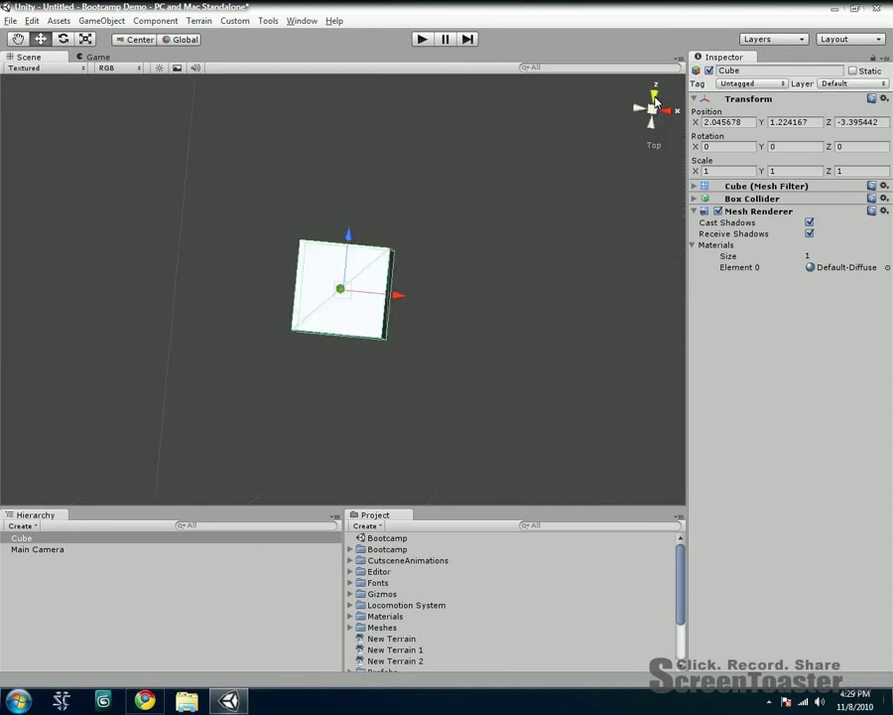
mouse_move(361, 279)
mouse_down()
mouse_move(414, 130)
mouse_move(411, 273)
mouse_move(370, 369)
mouse_move(231, 247)
mouse_move(182, 157)
mouse_move(224, 232)
mouse_move(233, 382)
mouse_move(474, 360)
mouse_move(308, 326)
mouse_move(309, 314)
mouse_move(352, 290)
mouse_up()
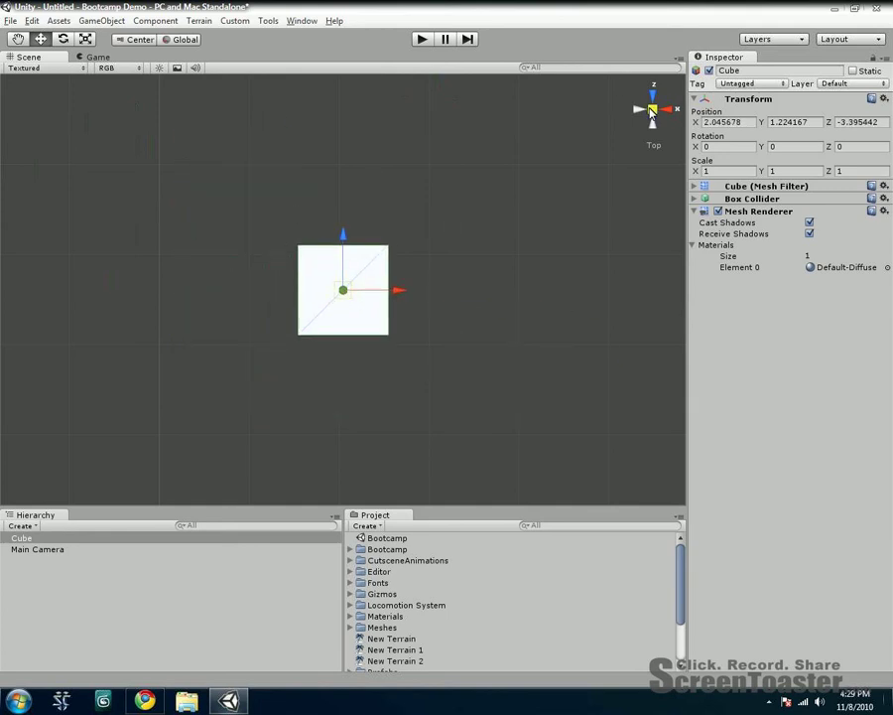
click(652, 109)
Try rotating the cube freely and around single axes with the Rotate tool, undoing each rotation
key(e)
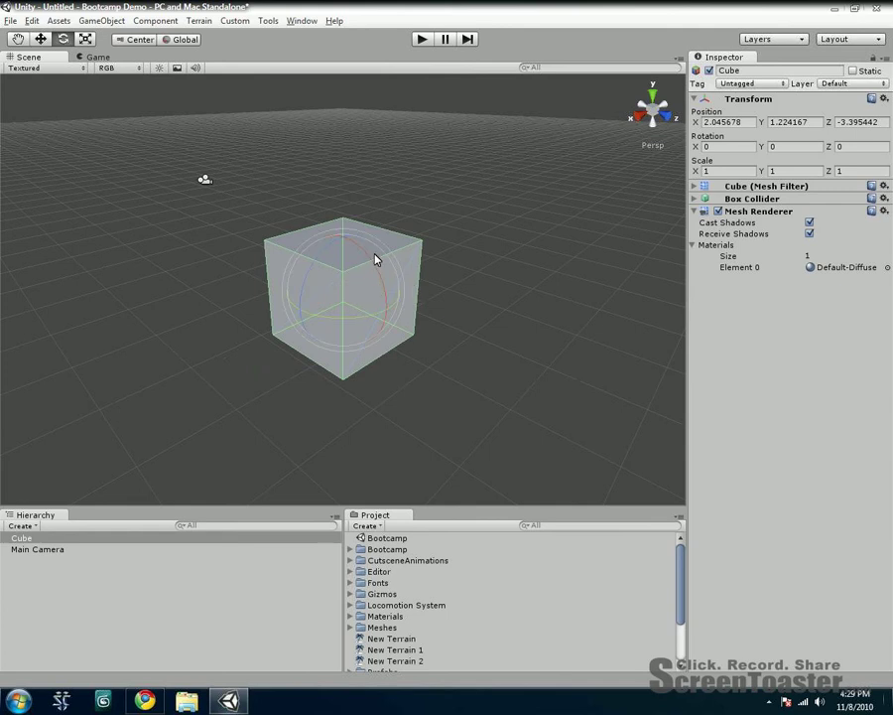
drag(370, 255, 391, 266)
key(ctrl+z)
drag(373, 313, 383, 321)
key(ctrl+z)
mouse_move(345, 279)
mouse_down()
mouse_move(353, 261)
mouse_move(343, 305)
mouse_up()
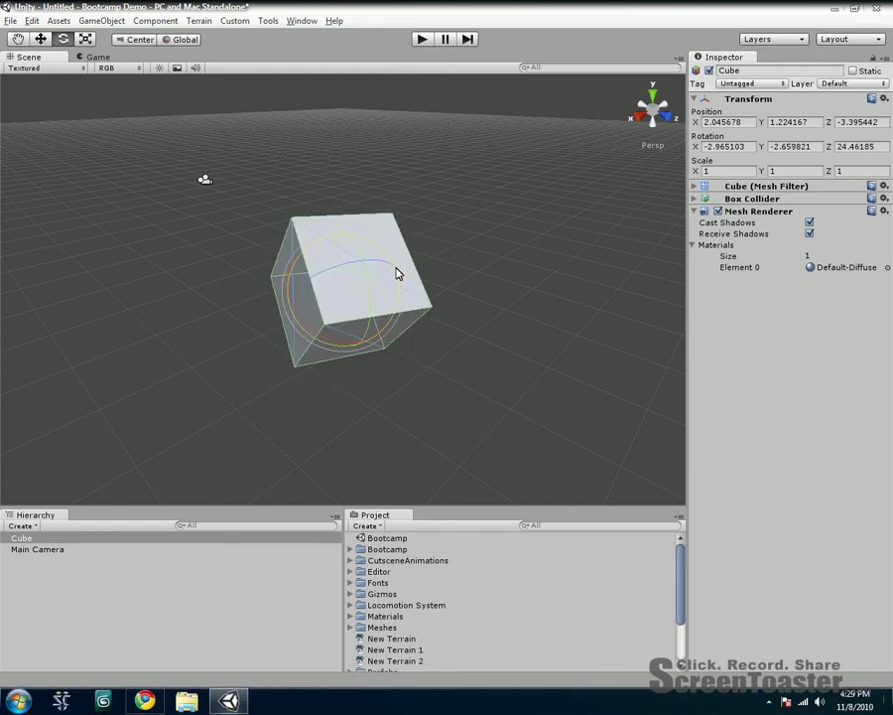
key(ctrl+z)
Try scaling the cube along single axes and uniformly to about 1.77, restore its scale to 1, and keep the cube selected
key(r)
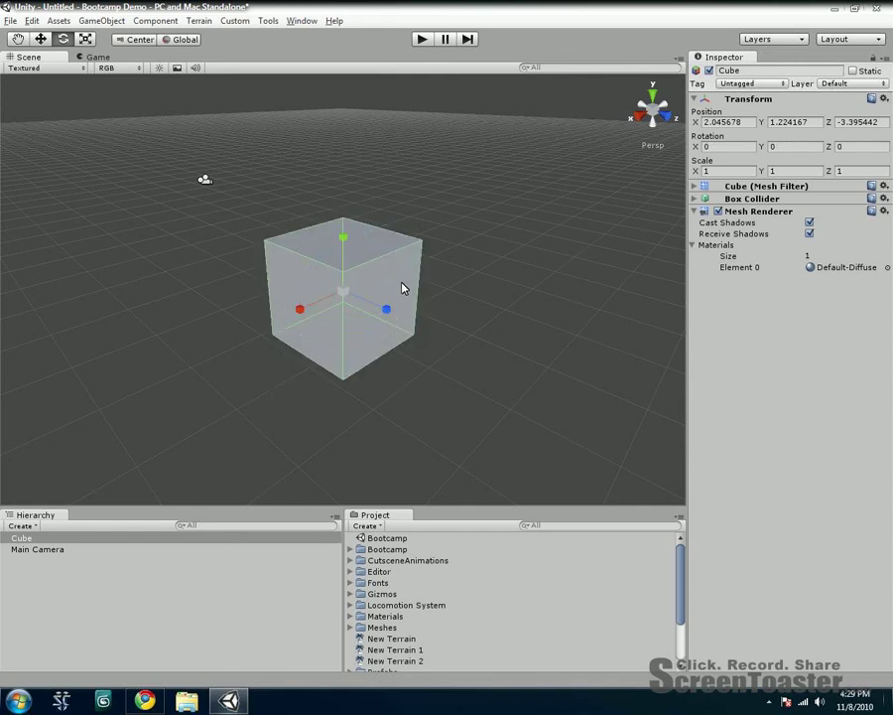
drag(343, 235, 386, 308)
drag(386, 309, 417, 241)
drag(357, 288, 479, 237)
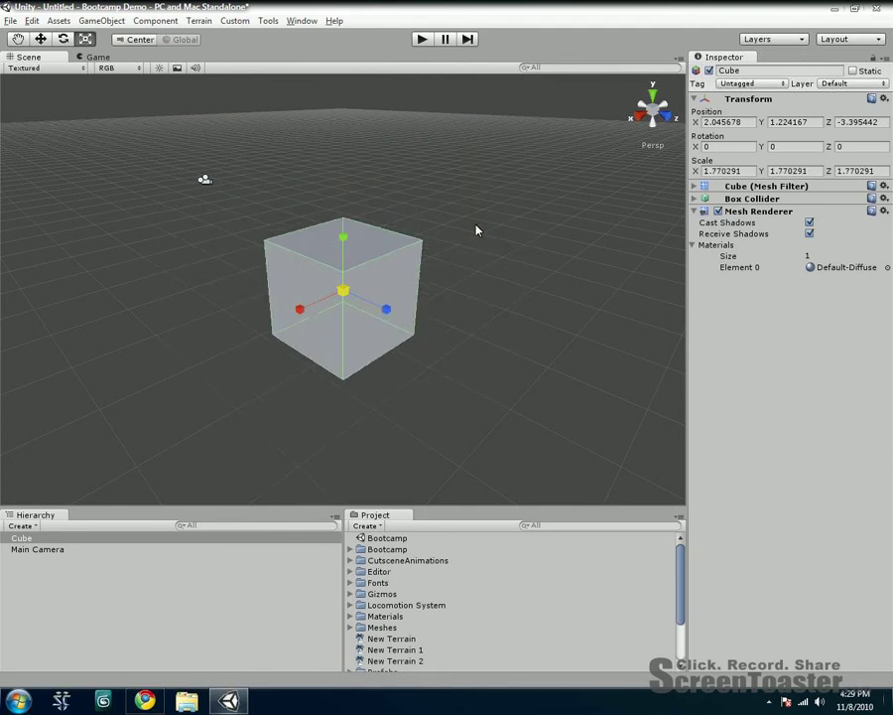
click(511, 198)
click(345, 280)
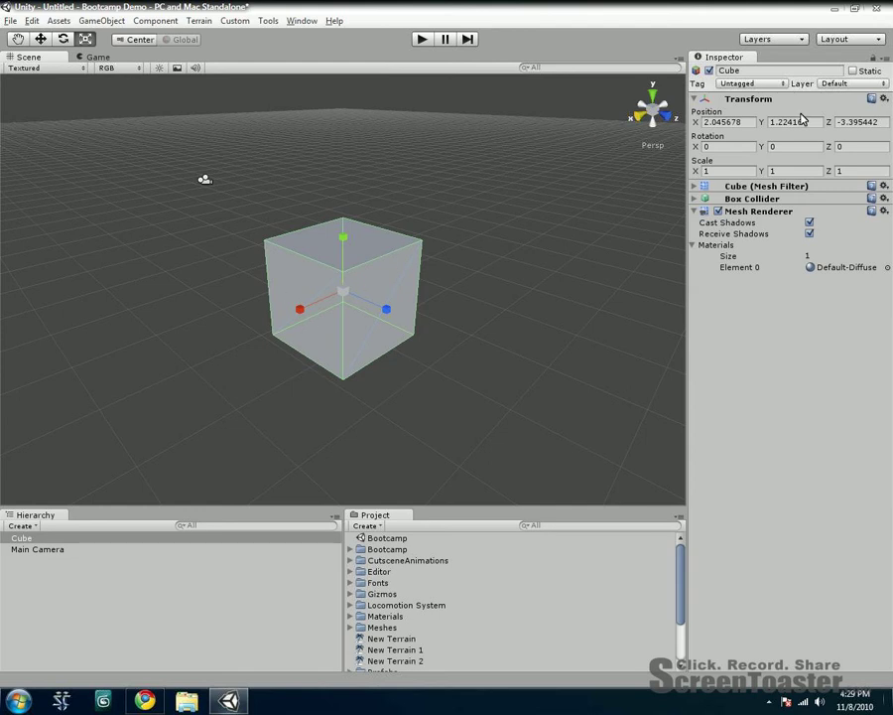
Examine the position coordinates of the cube and the Main Camera, and toggle the tool handle to Pivot and back to Center
click(725, 121)
click(779, 122)
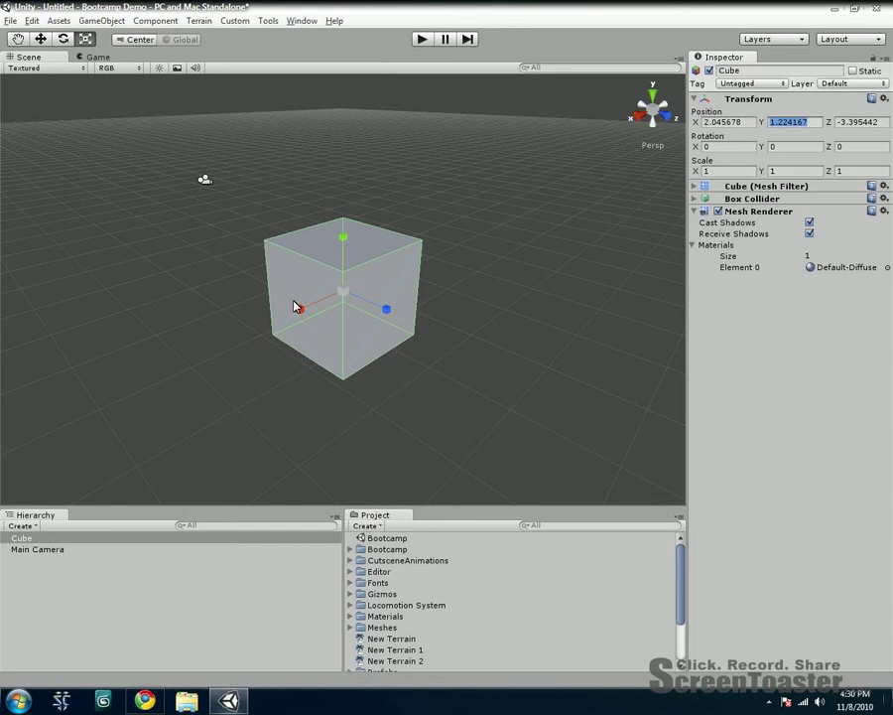
click(204, 180)
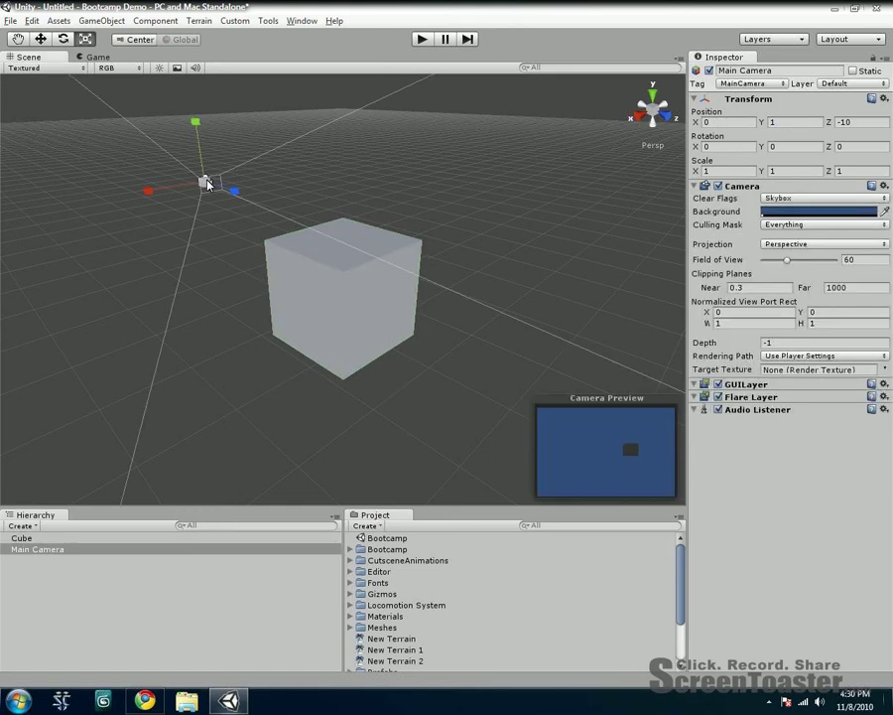
click(351, 286)
drag(351, 286, 323, 243)
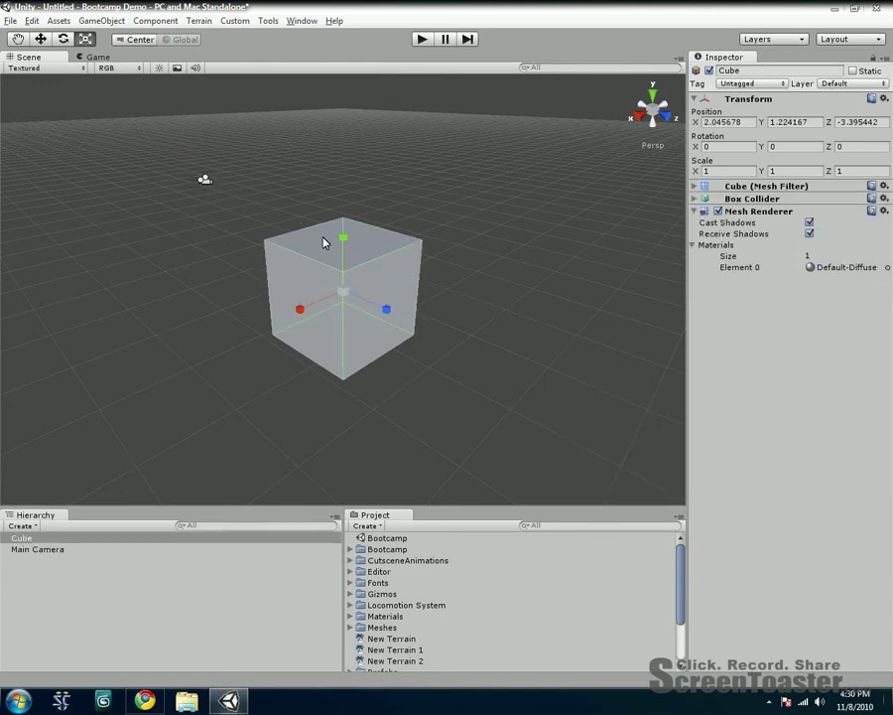
click(745, 122)
key(Tab)
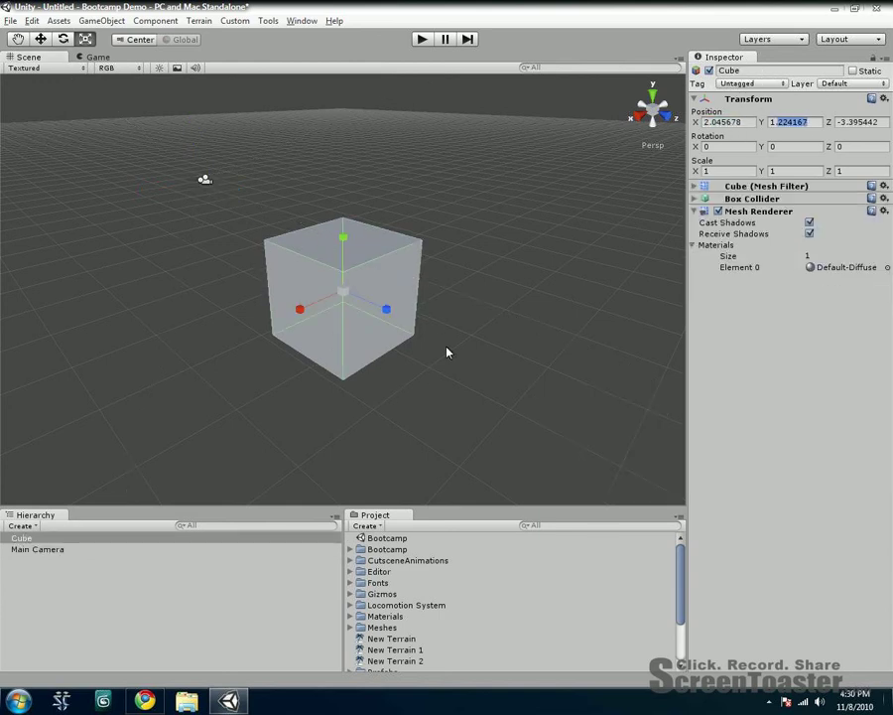
click(135, 40)
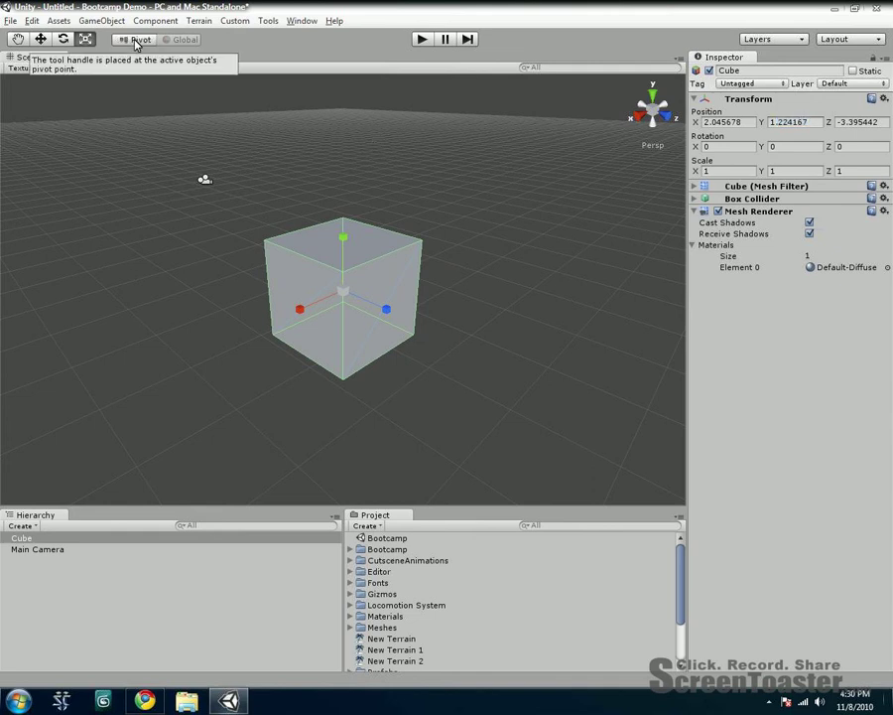
click(135, 40)
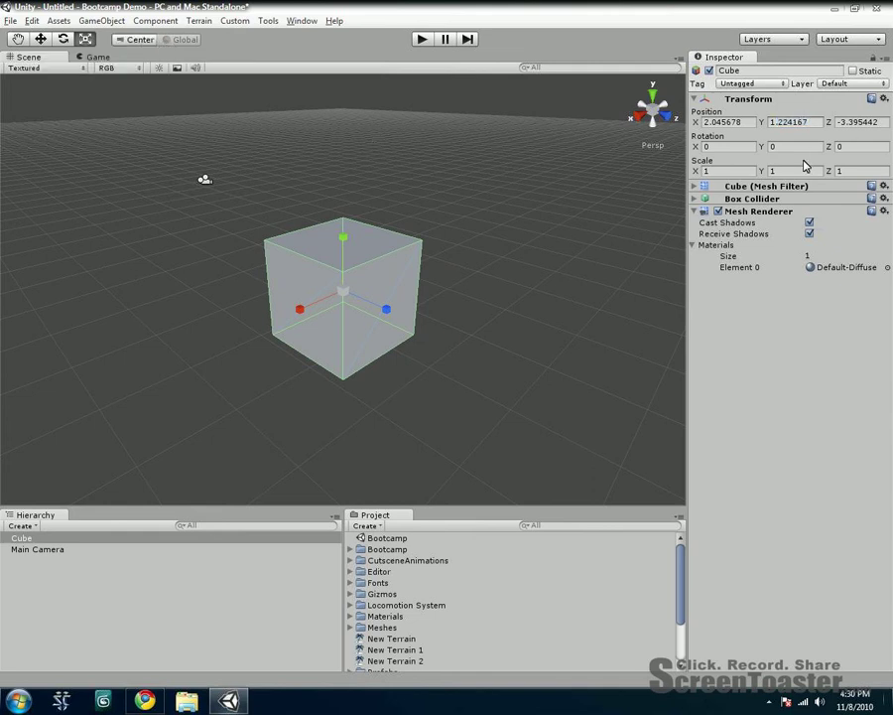
Try cube rotations of 15 on X and 90 and 45 on Y, and reset both rotation values to 0
click(736, 147)
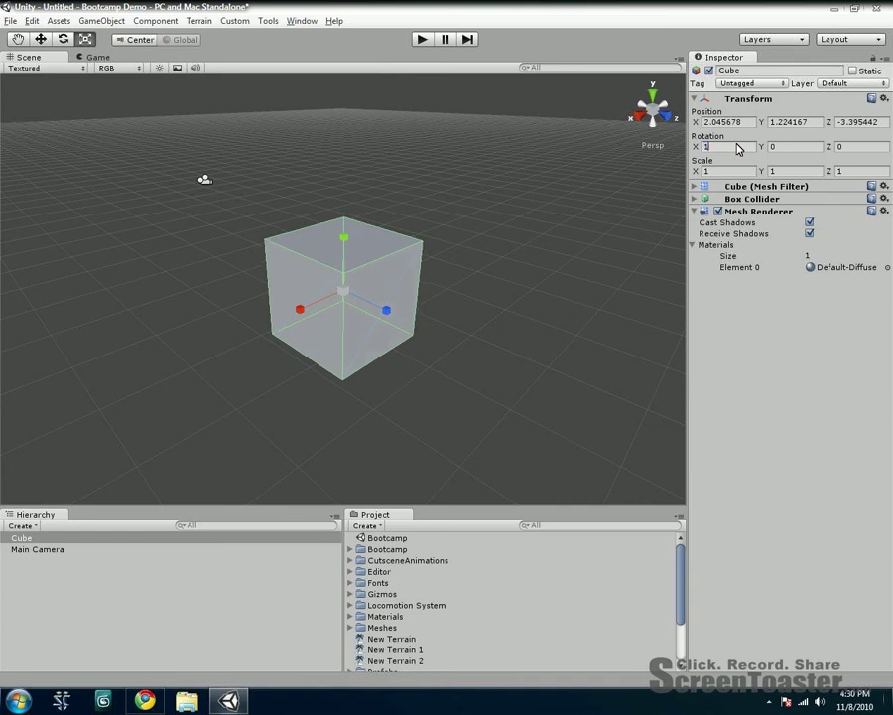
text(15)
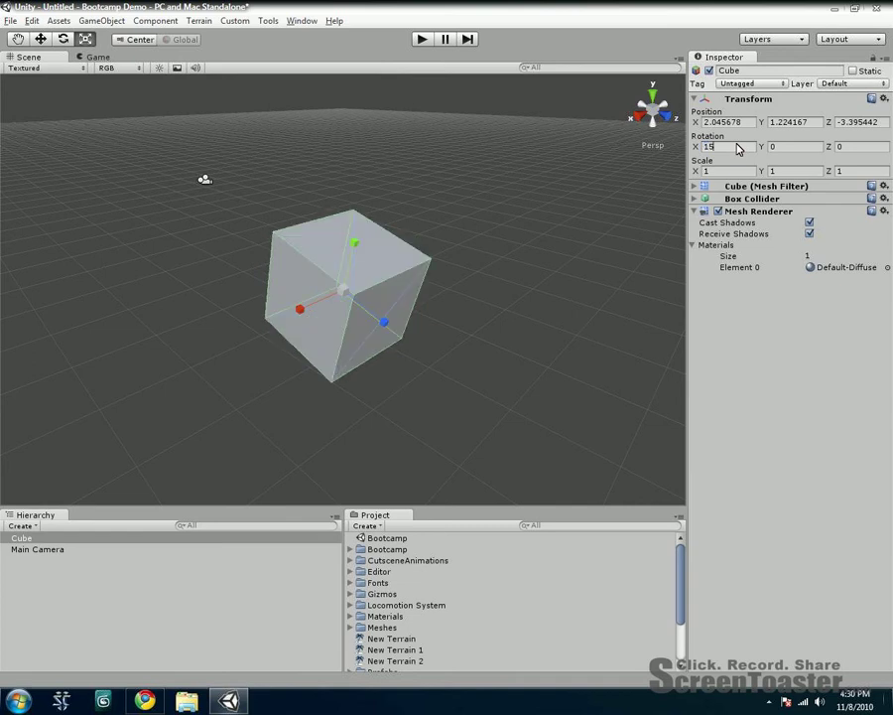
click(806, 151)
text(90)
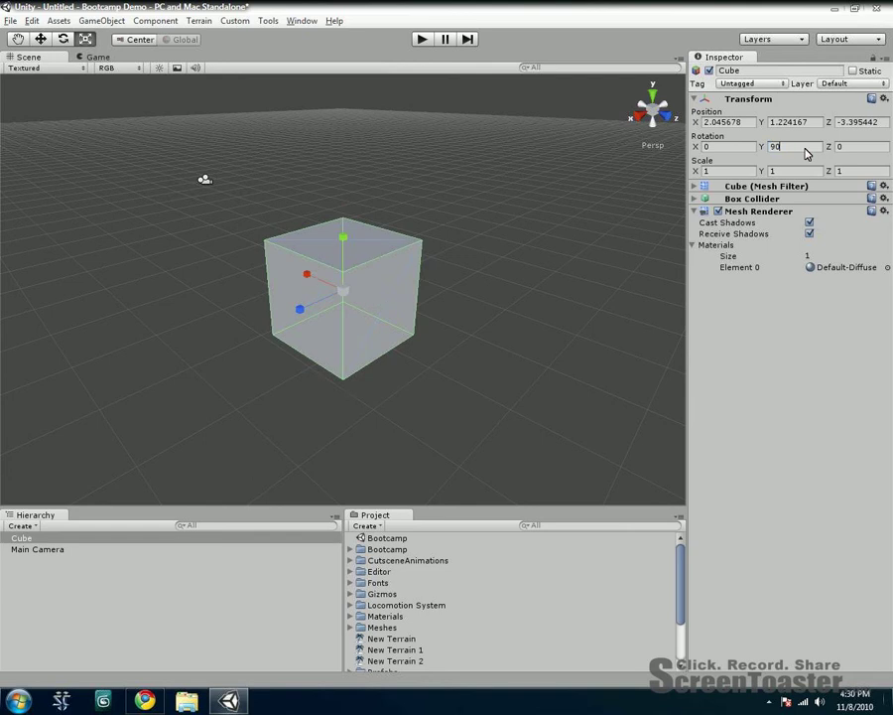
key(ctrl+z)
text(45)
key(BackSpace)
key(BackSpace)
text(0)
Try stretching the cube with a Y scale of 5 and set the Y scale back to 1
click(794, 171)
text(5)
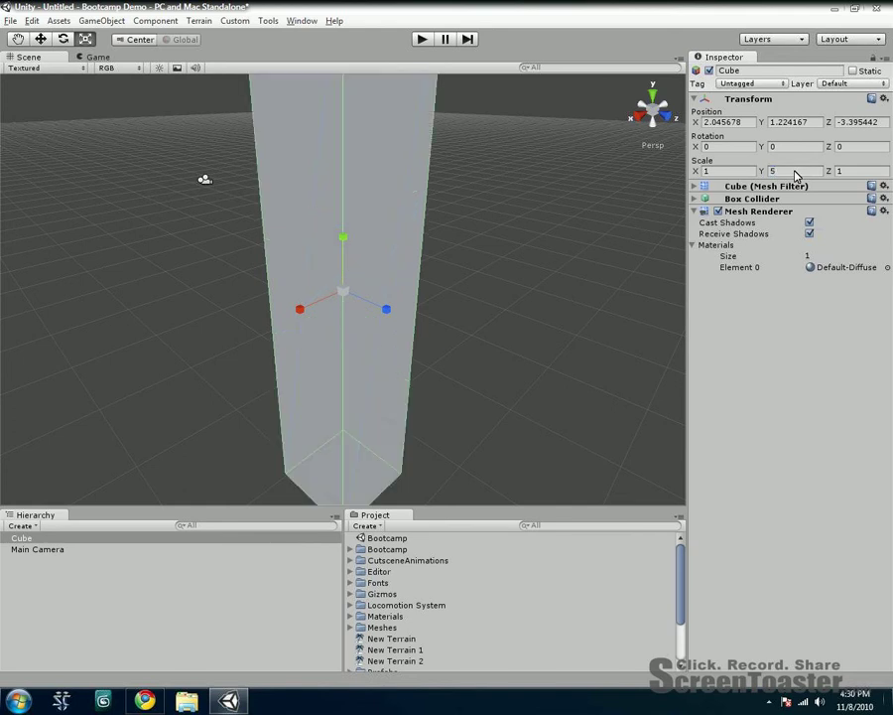
key(BackSpace)
text(1)
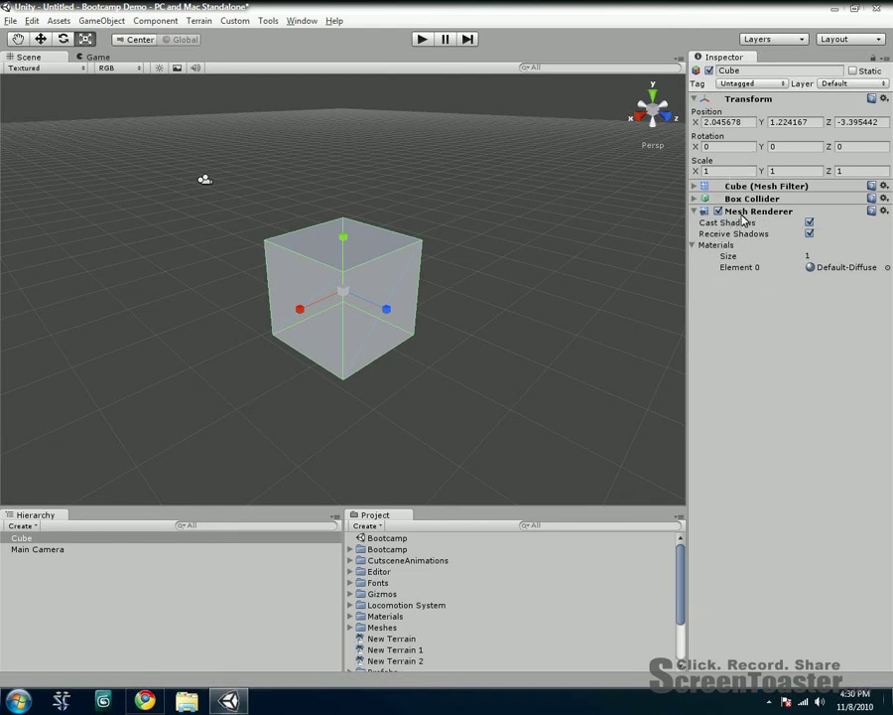
Open the material selection for Element 0 of the cube's Mesh Renderer and apply the waterfall material
click(697, 247)
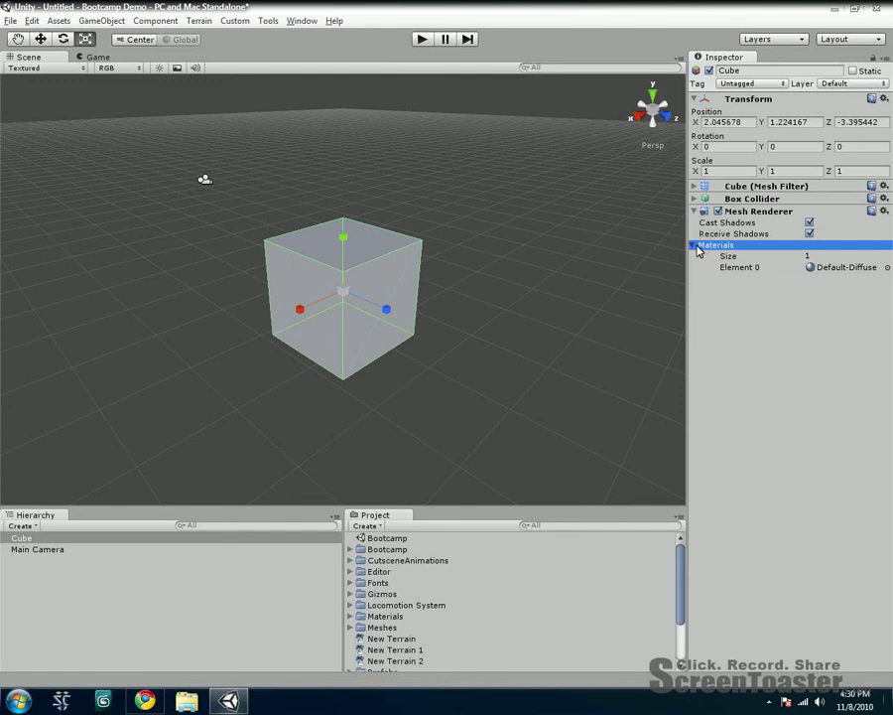
click(696, 212)
click(696, 211)
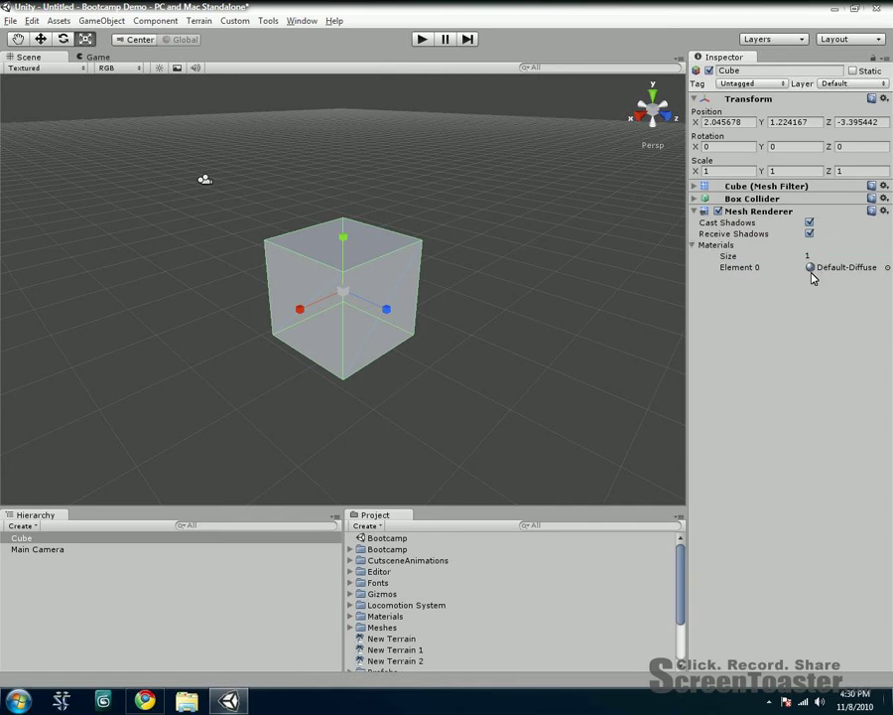
click(827, 268)
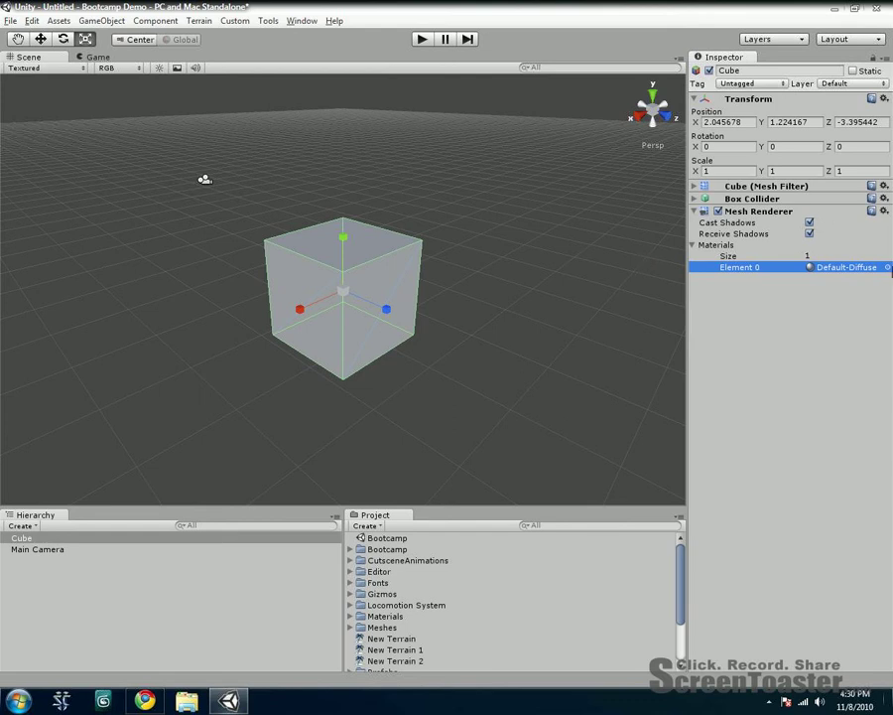
click(887, 268)
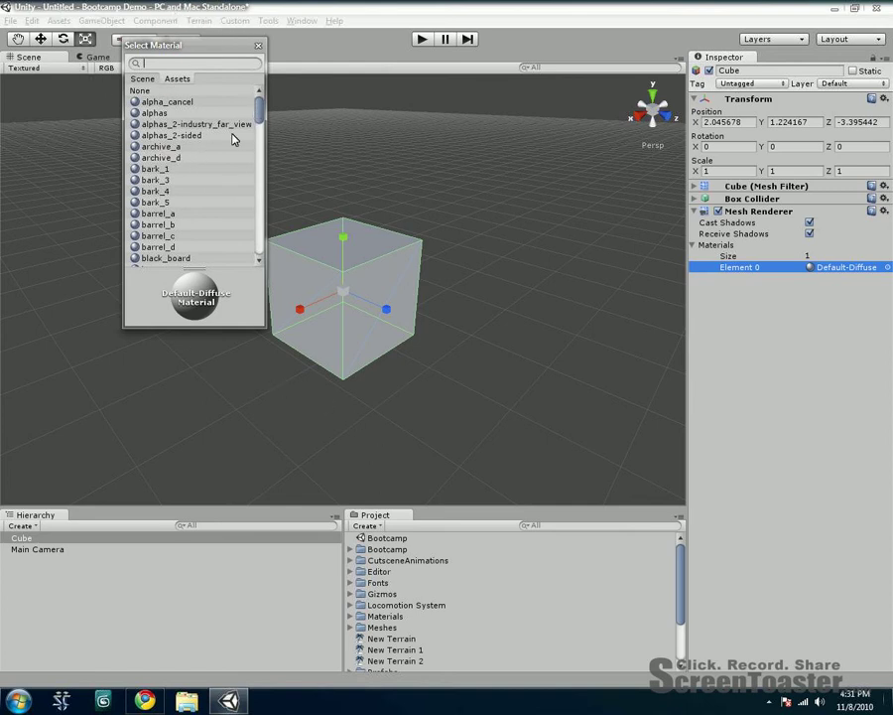
click(261, 147)
scroll(261, 146, down, 10)
click(192, 197)
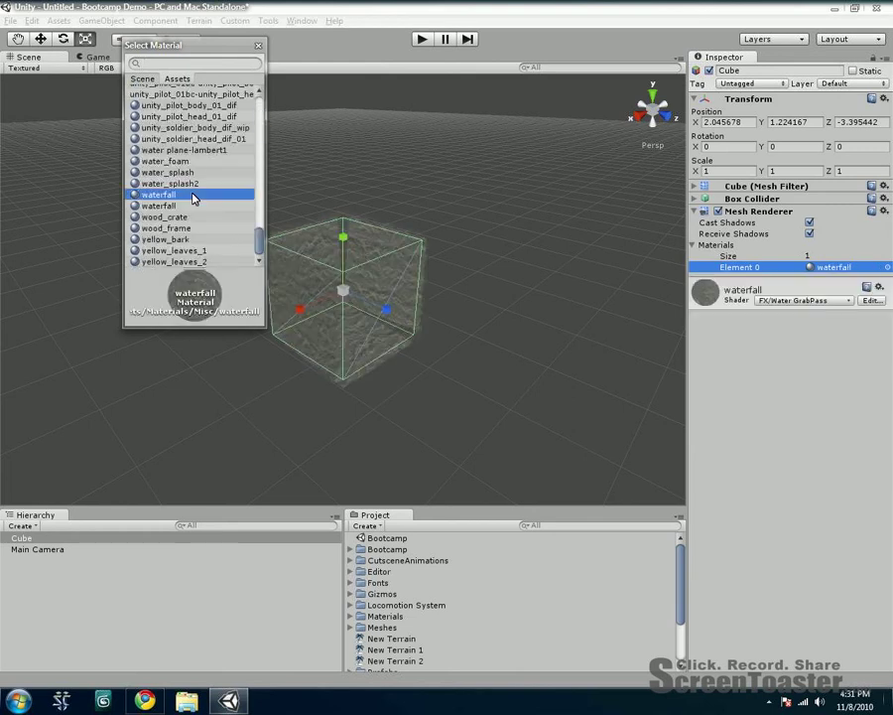
Preview the materials upward through the list on the cube, assign porta_b to Element 0, and close the material selection
key(Up)
key(Up)
key(Up)
key(Up)
key(Up)
key(Up)
key(Up)
key(Up)
key(Up)
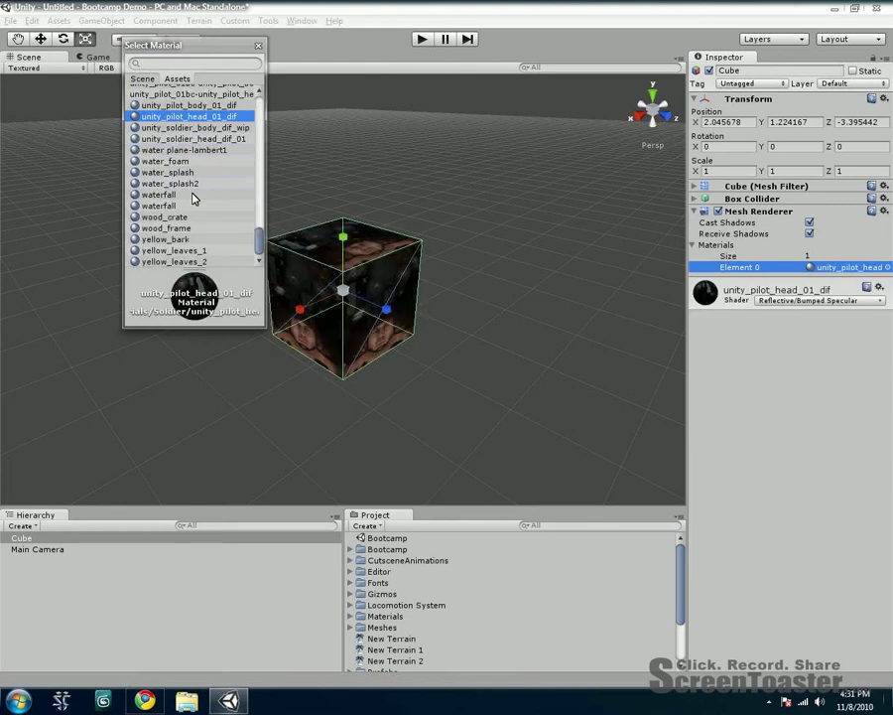
key(Up)
key(Up)
key(Up)
key(Up)
key(Up)
key(Up)
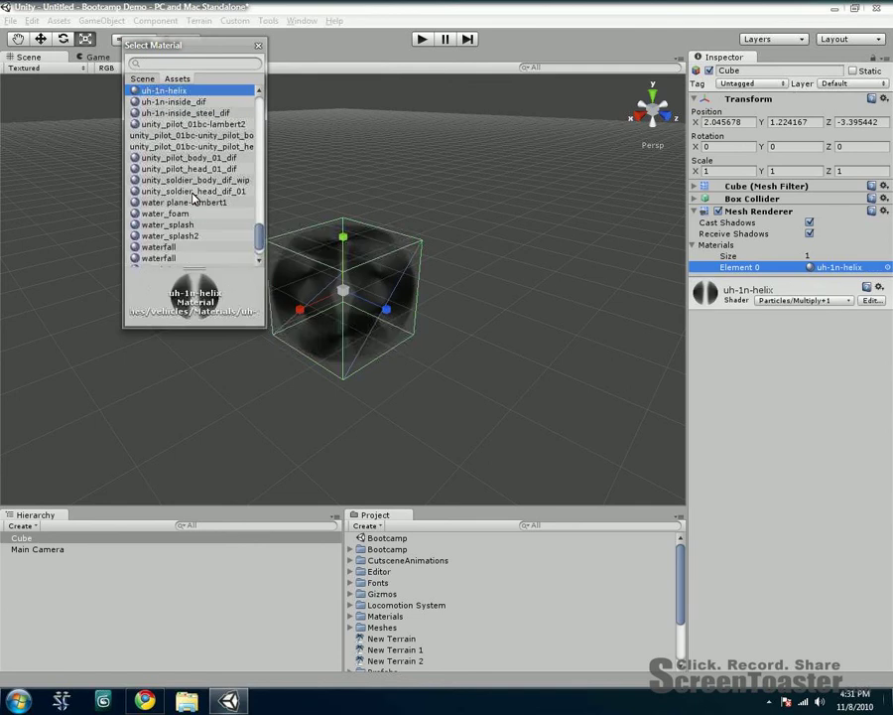
key(Up)
key(Up)
key(Up)
key(Up)
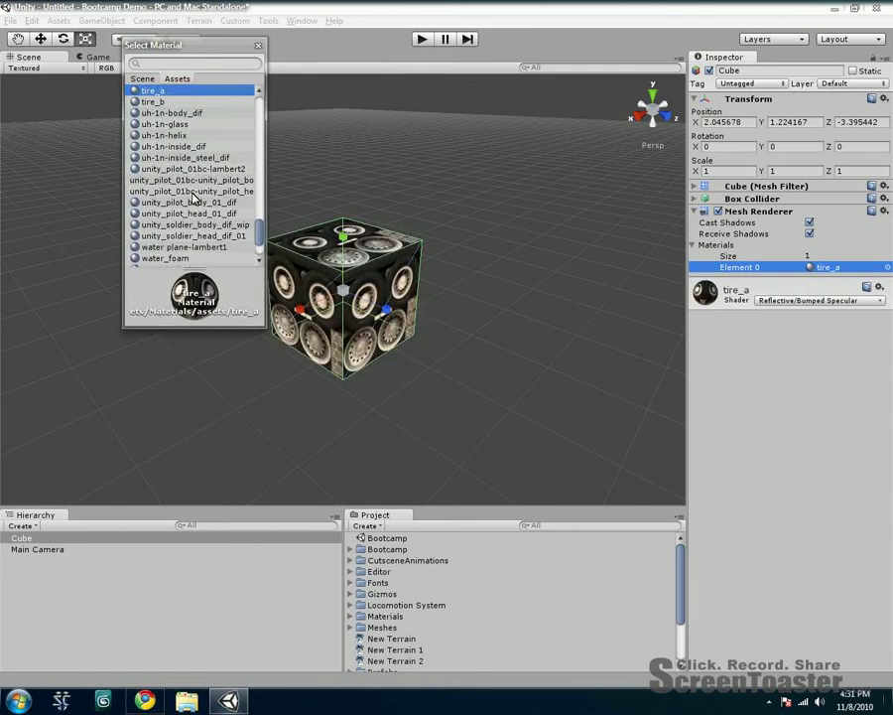
key(Up)
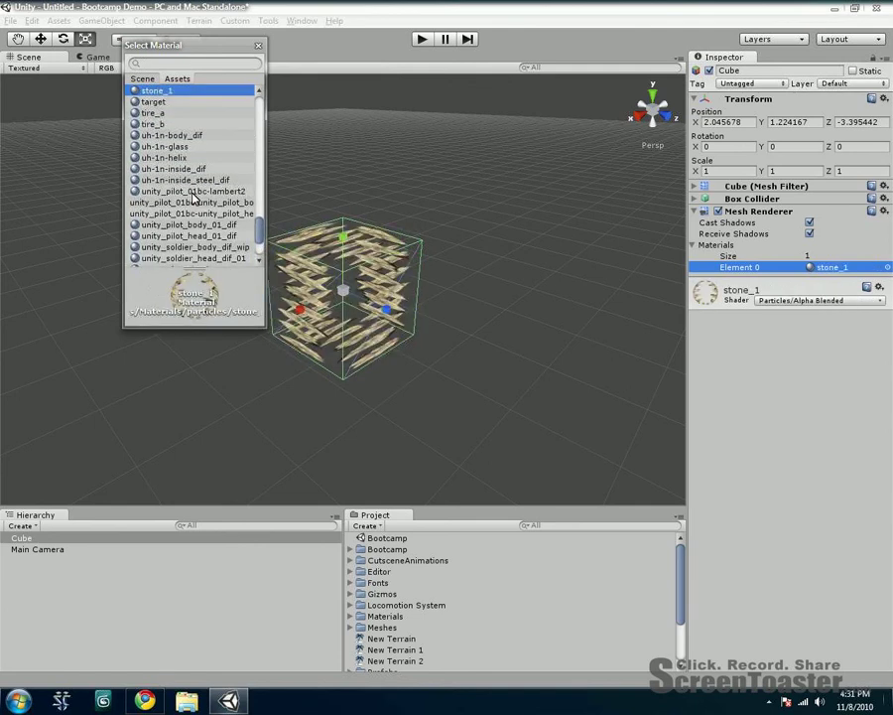
key(Up)
key(Up)
key(Down)
key(Up)
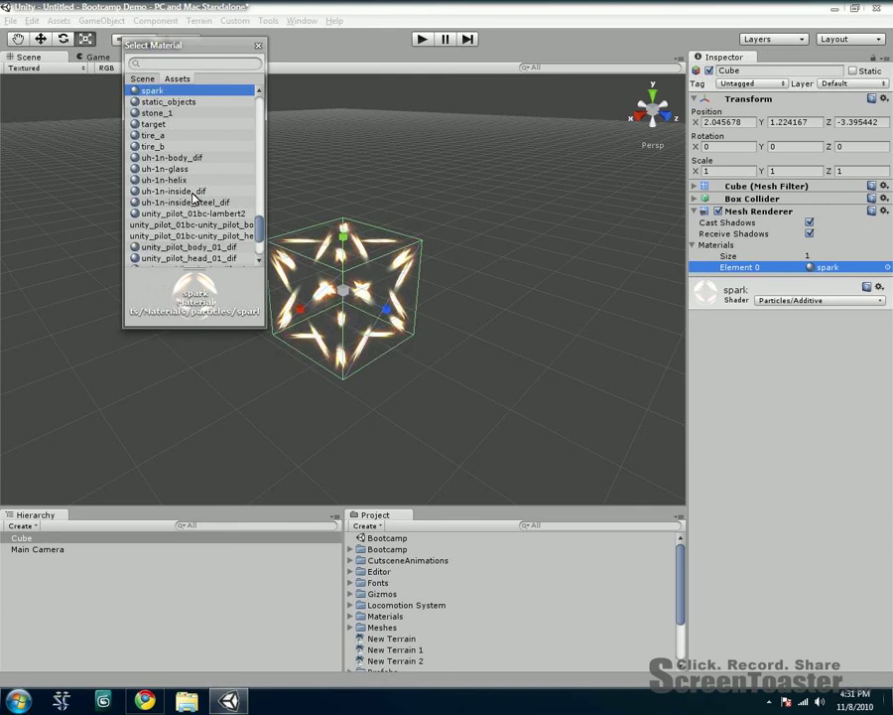
key(Up)
key(Up)
key(Up)
key(Up)
key(Up)
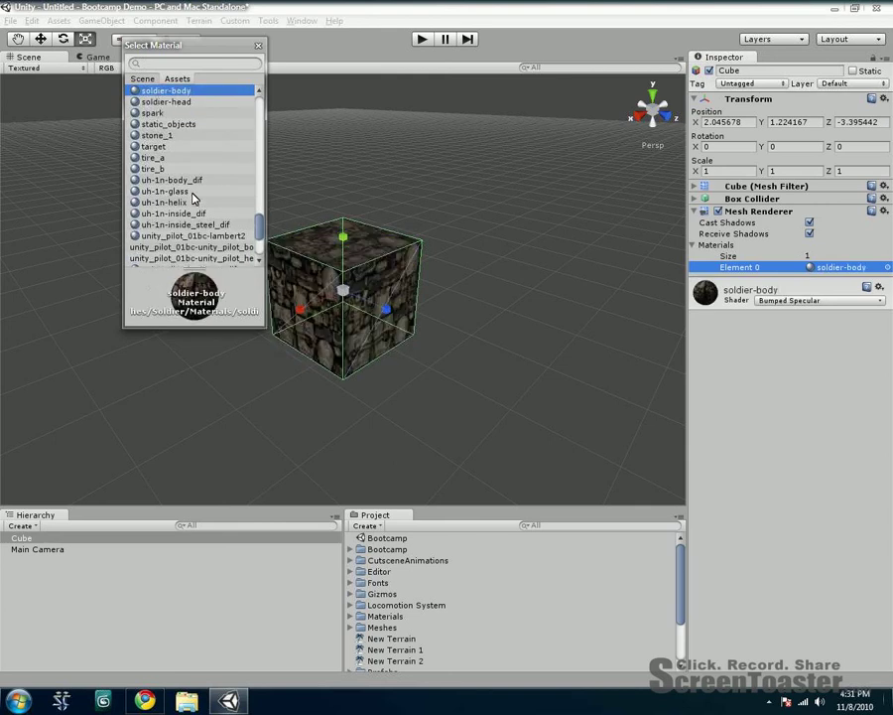
key(Up)
key(Up)
key(Up)
key(Up)
key(Up)
key(Up)
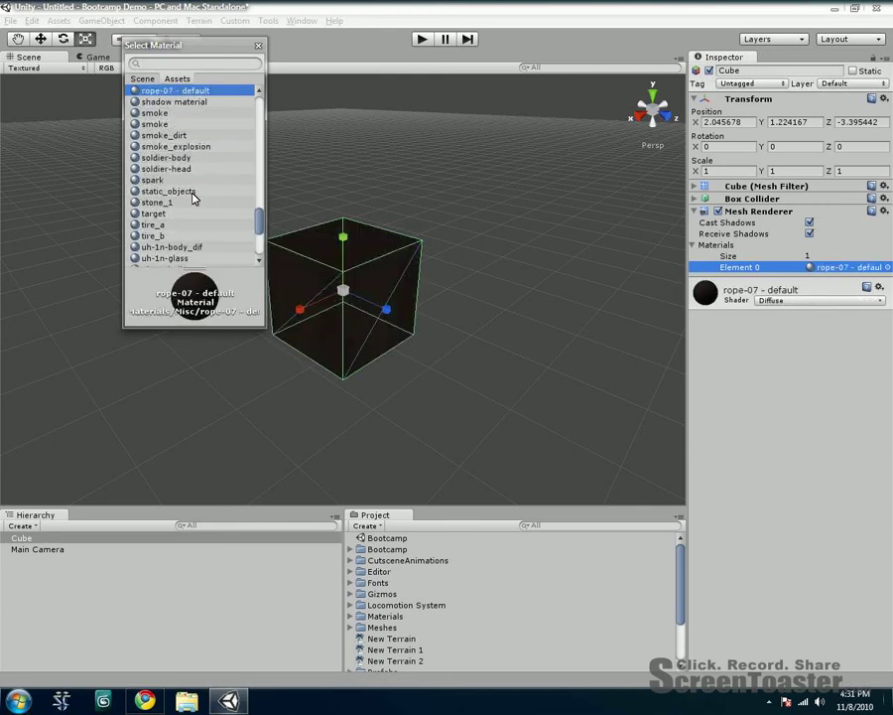
key(Up)
key(Up)
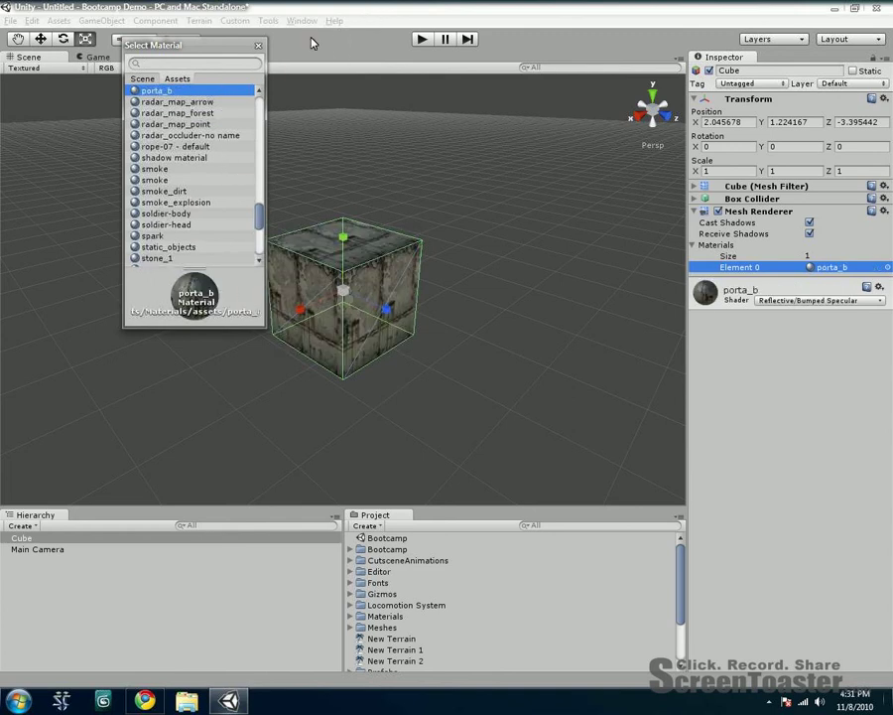
click(334, 21)
click(301, 103)
click(258, 46)
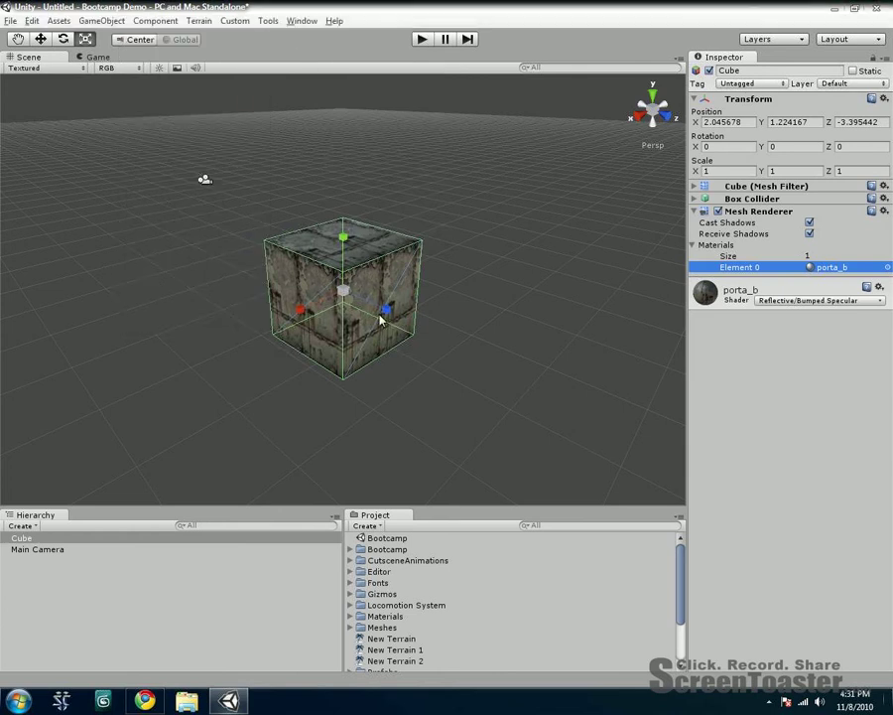
Deselect and reselect the cube to examine its porta_b texture, leaving nothing selected
click(441, 255)
click(378, 301)
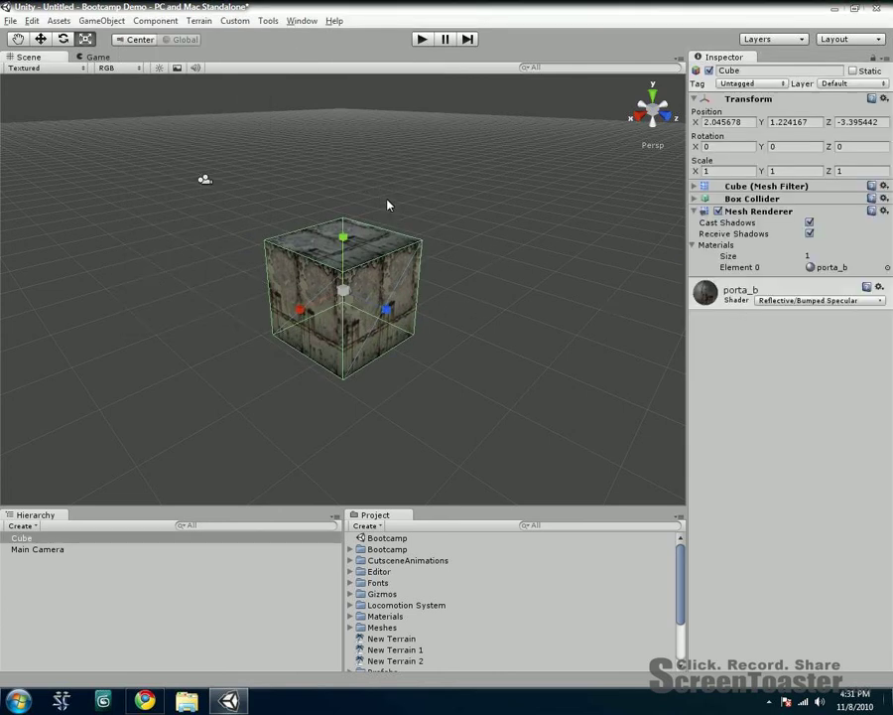
click(443, 266)
click(388, 255)
click(433, 219)
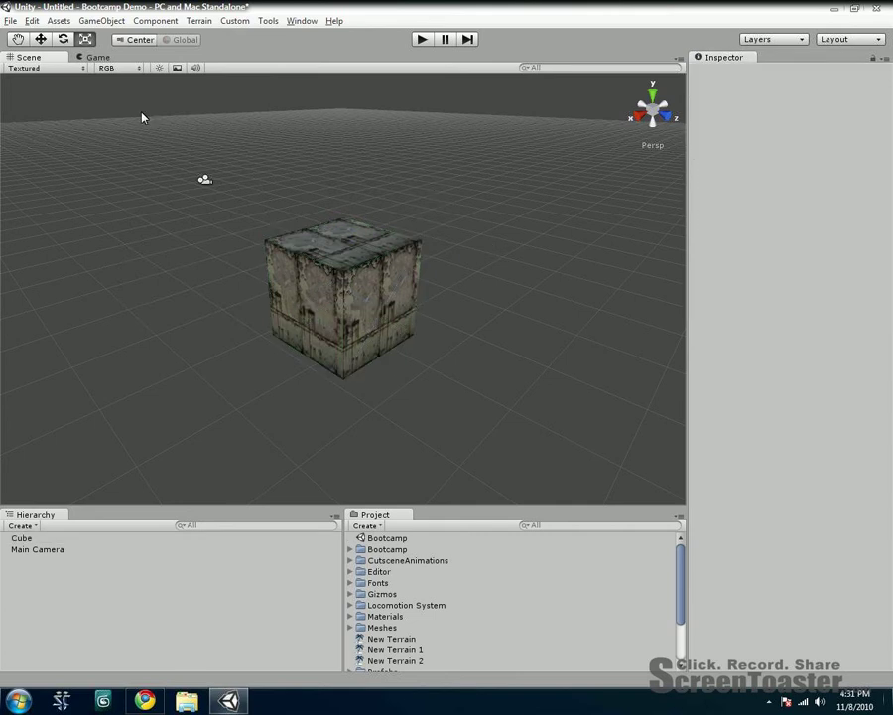
Try the Wireframe and Tex - Wire display modes with the cube selected, and return the scene view to Textured
click(32, 70)
click(49, 87)
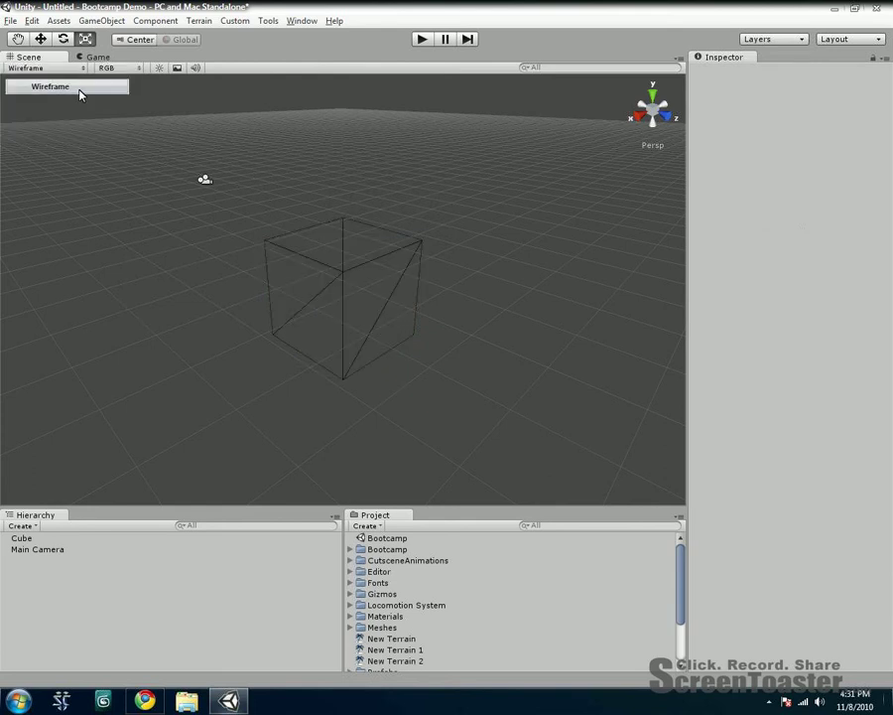
drag(245, 200, 431, 383)
click(44, 67)
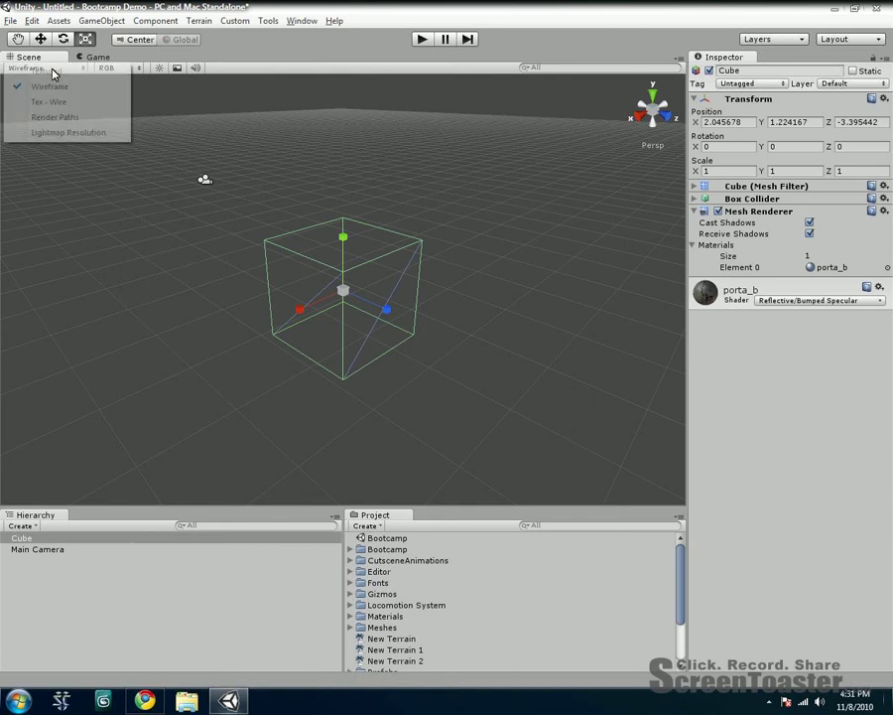
click(60, 103)
click(372, 345)
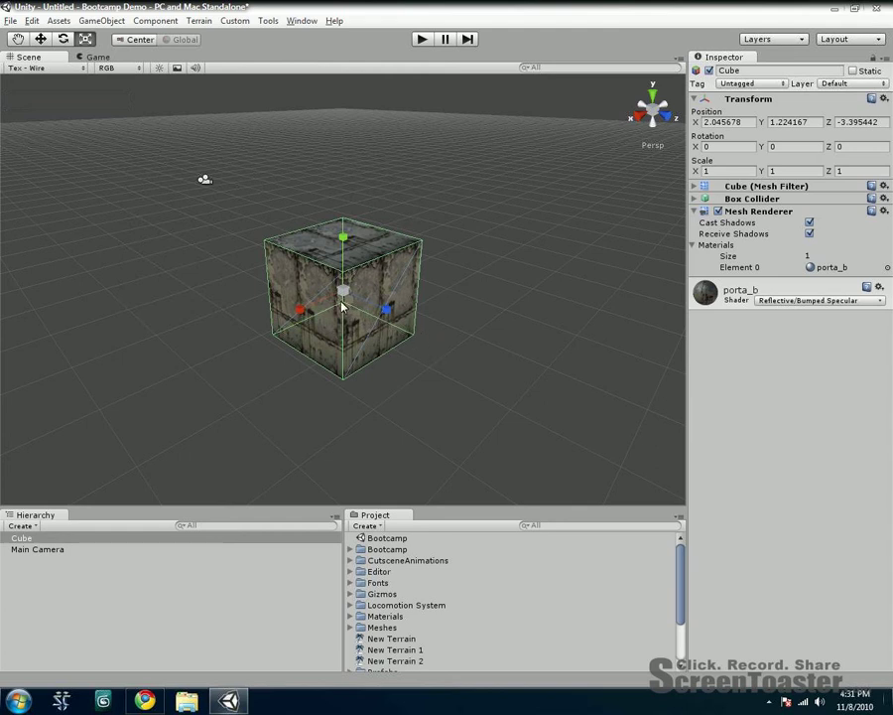
click(49, 72)
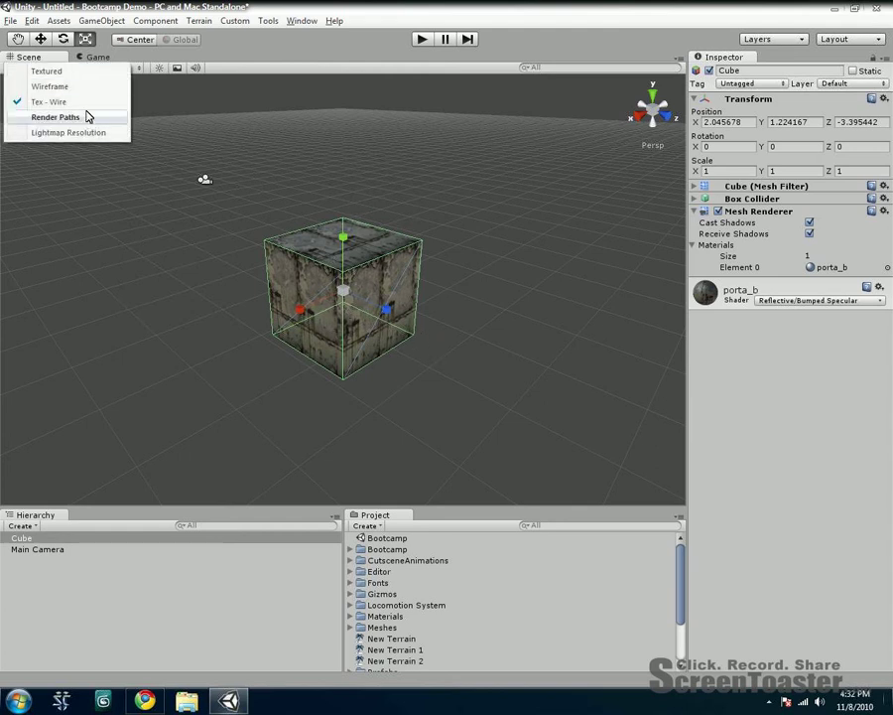
click(52, 75)
click(416, 291)
click(416, 291)
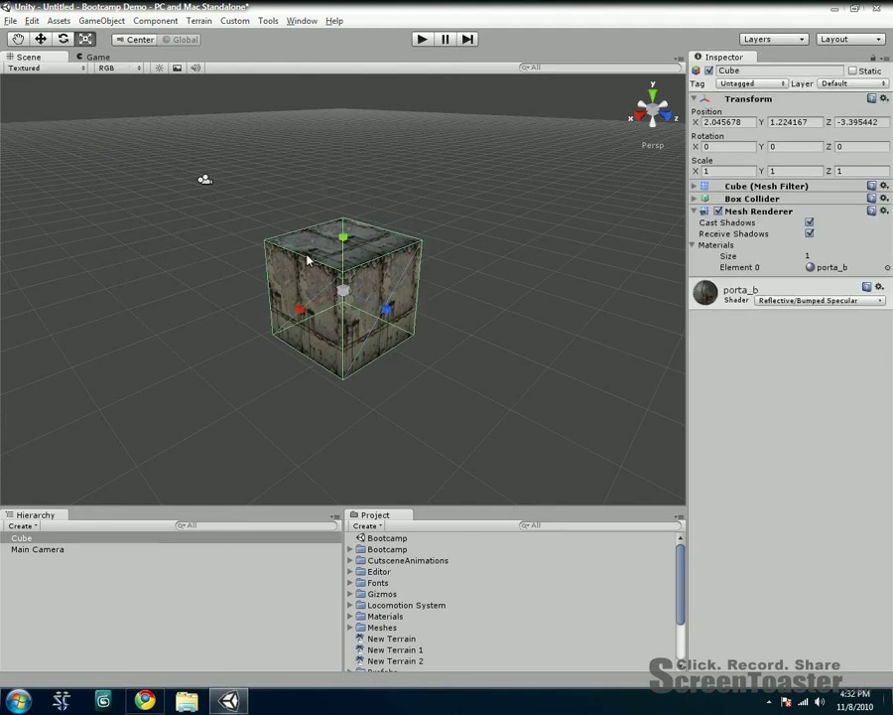
Deselect the cube, revisit the scene display modes, keep Textured, and compare the cube selected and deselected
click(296, 218)
click(74, 69)
click(48, 97)
click(29, 70)
click(30, 73)
click(30, 69)
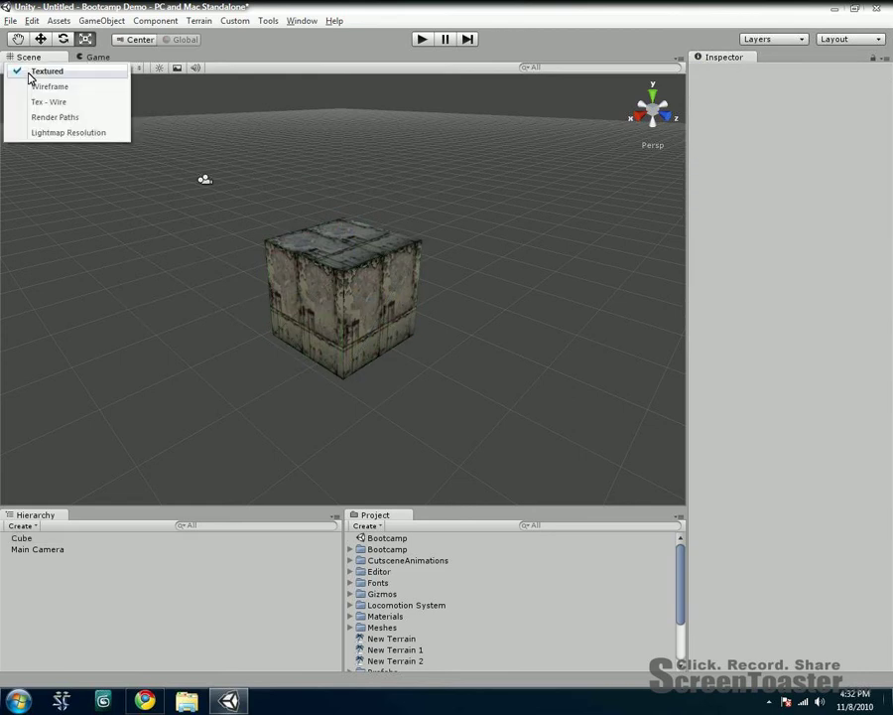
click(30, 73)
click(366, 329)
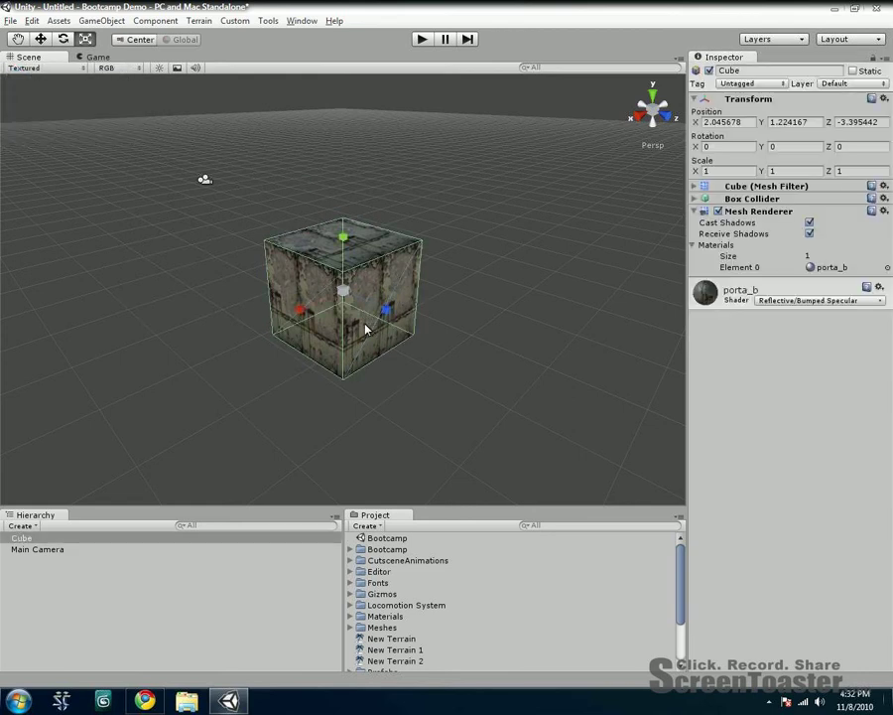
click(409, 120)
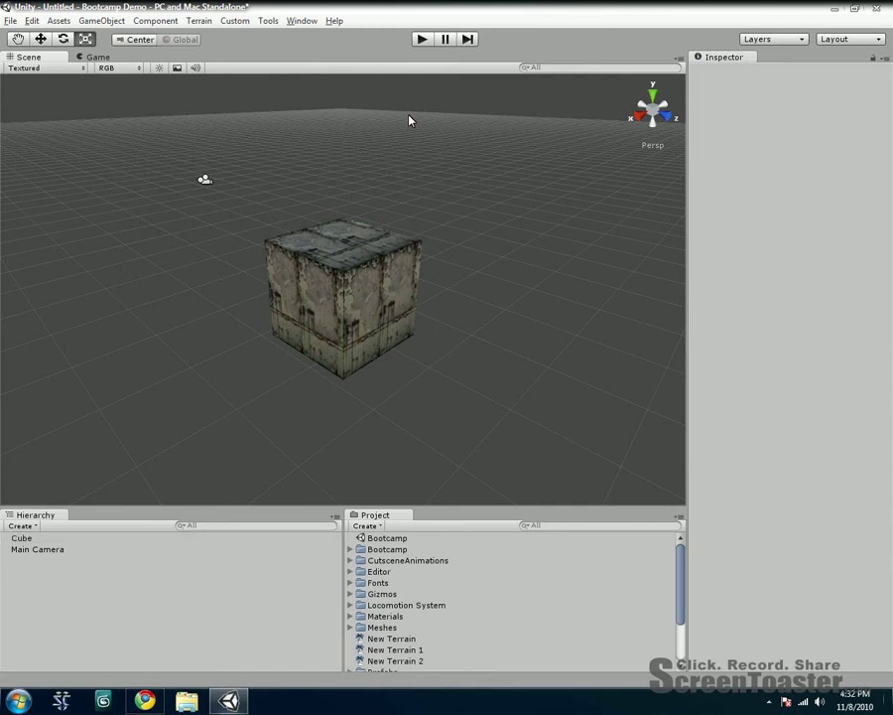
Turn on scene lighting in the scene view and examine the textured cube both selected and deselected
click(158, 69)
click(328, 293)
click(451, 207)
click(340, 274)
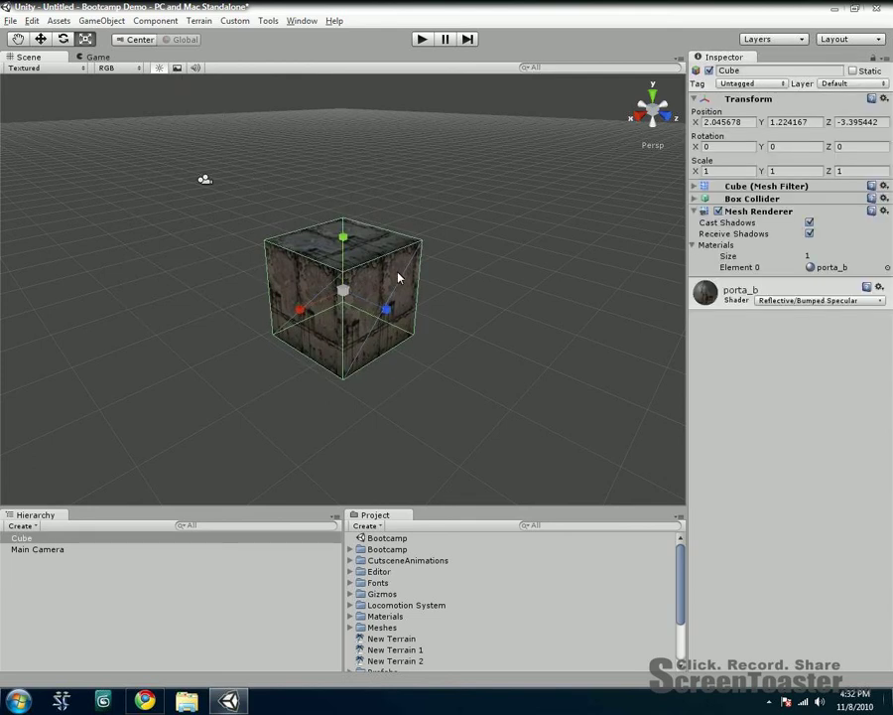
click(476, 279)
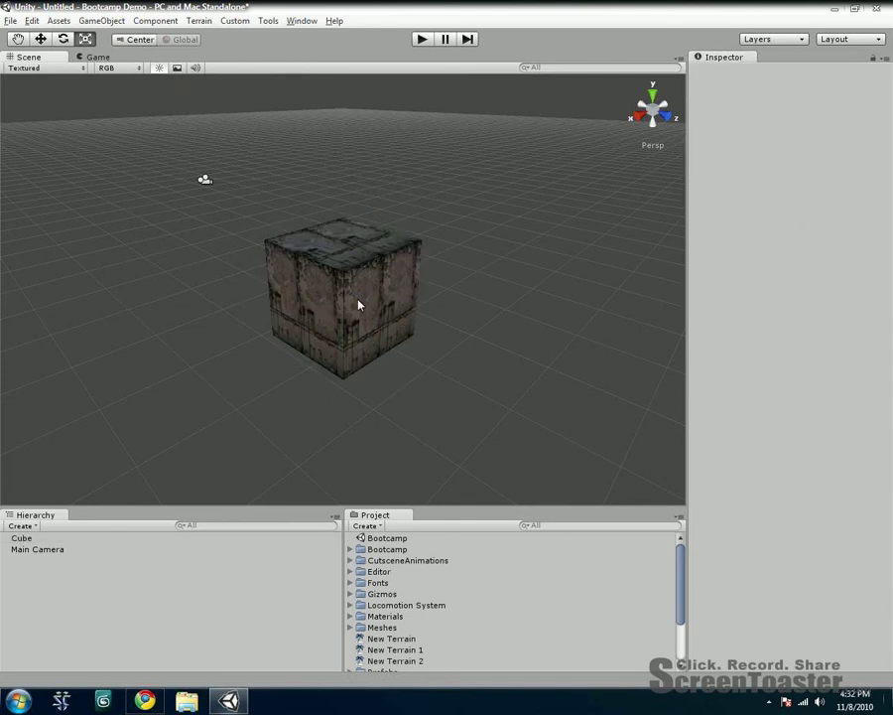
Create a second cube, move it along Z to about -1.89 beside the textured cube, and deselect it
click(108, 20)
mouse_move(67, 24)
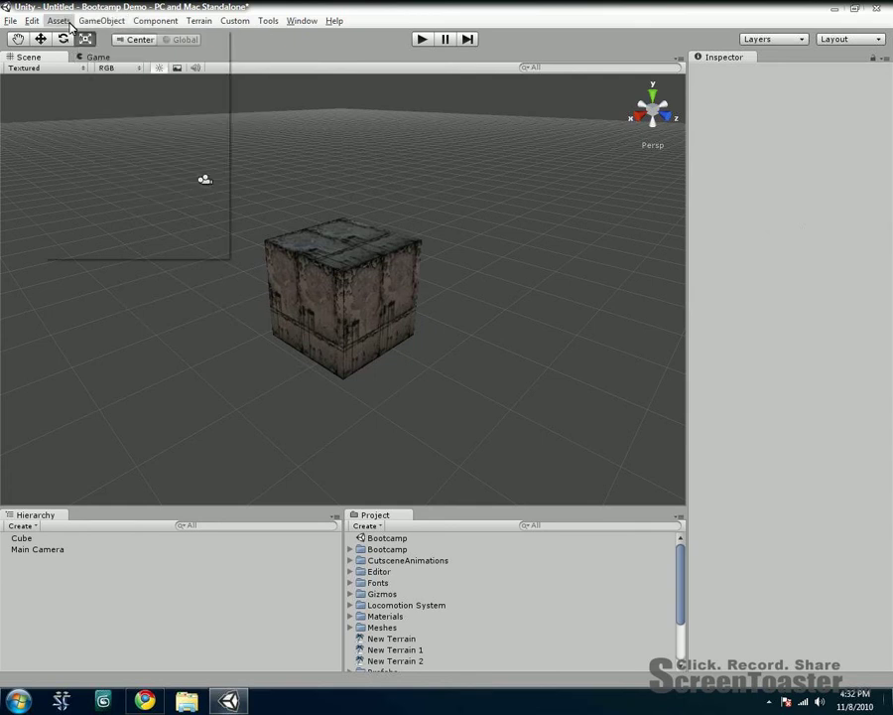
mouse_move(189, 54)
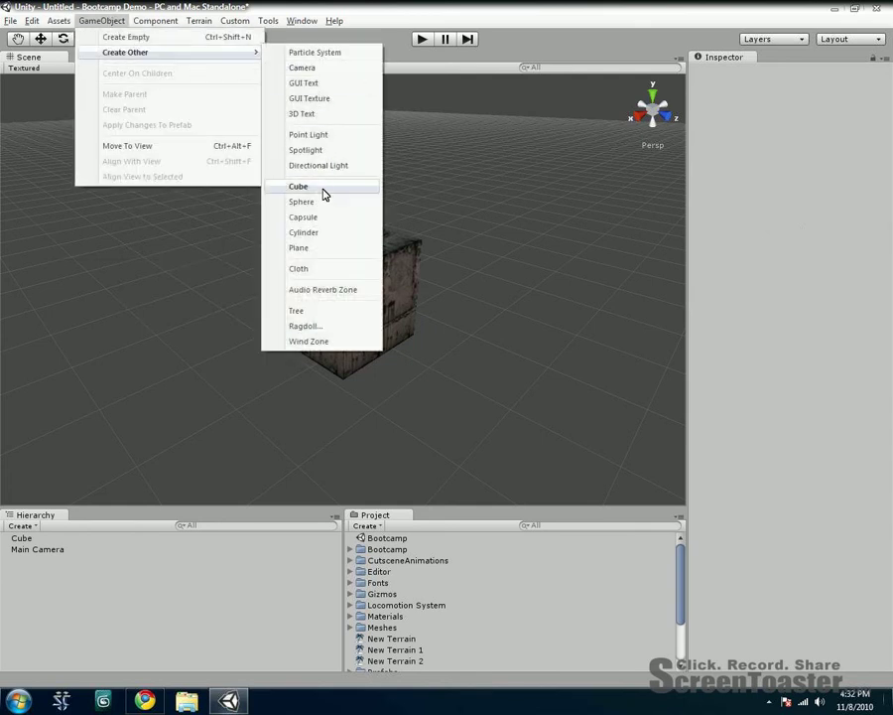
click(323, 187)
key(w)
drag(365, 301, 476, 332)
click(502, 182)
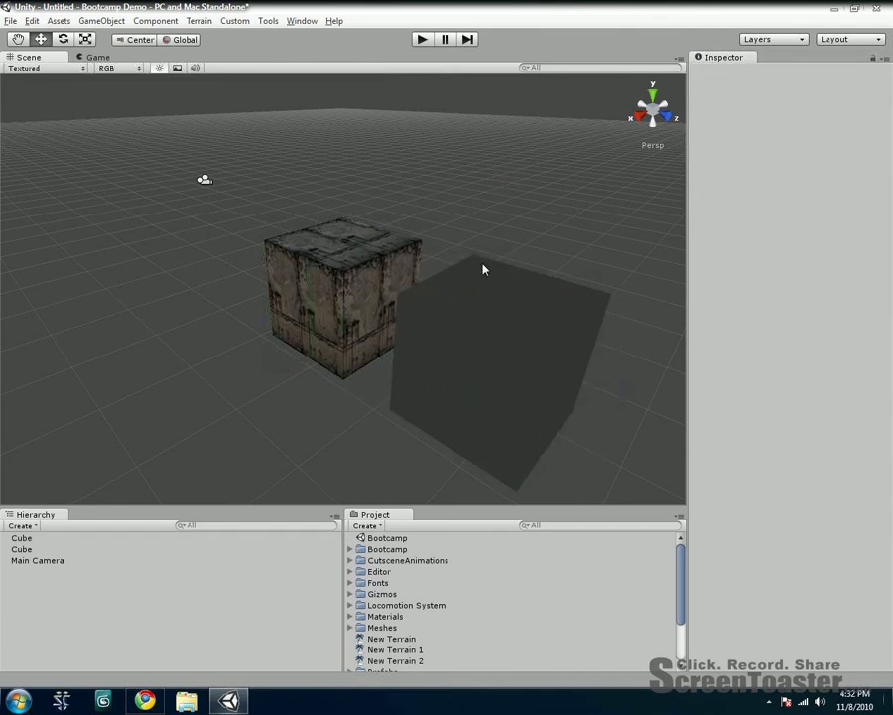
Turn scene lighting off and select the two cubes and the camera in turn, ending on the untextured cube
click(158, 73)
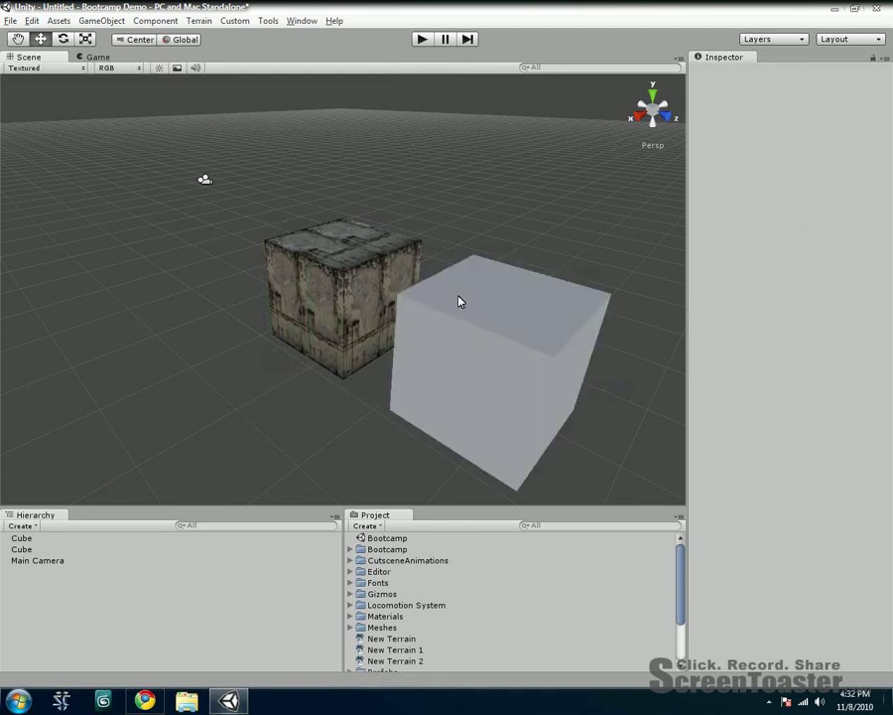
click(350, 250)
click(426, 315)
click(347, 287)
click(500, 353)
click(348, 278)
click(205, 180)
drag(408, 324, 613, 456)
click(531, 371)
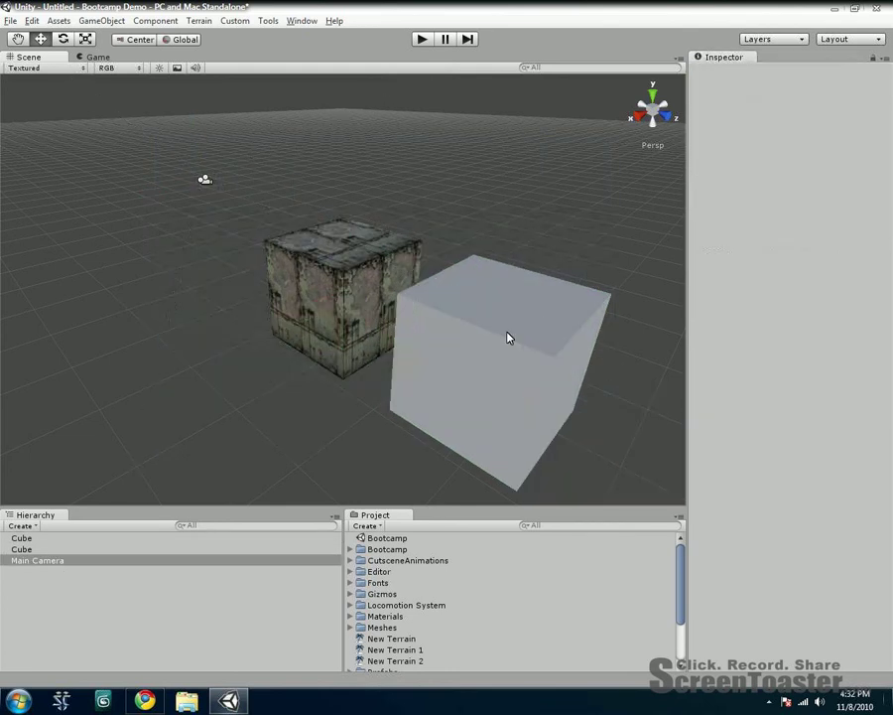
click(505, 335)
Create a point light and raise it along Y above the two cubes
click(102, 21)
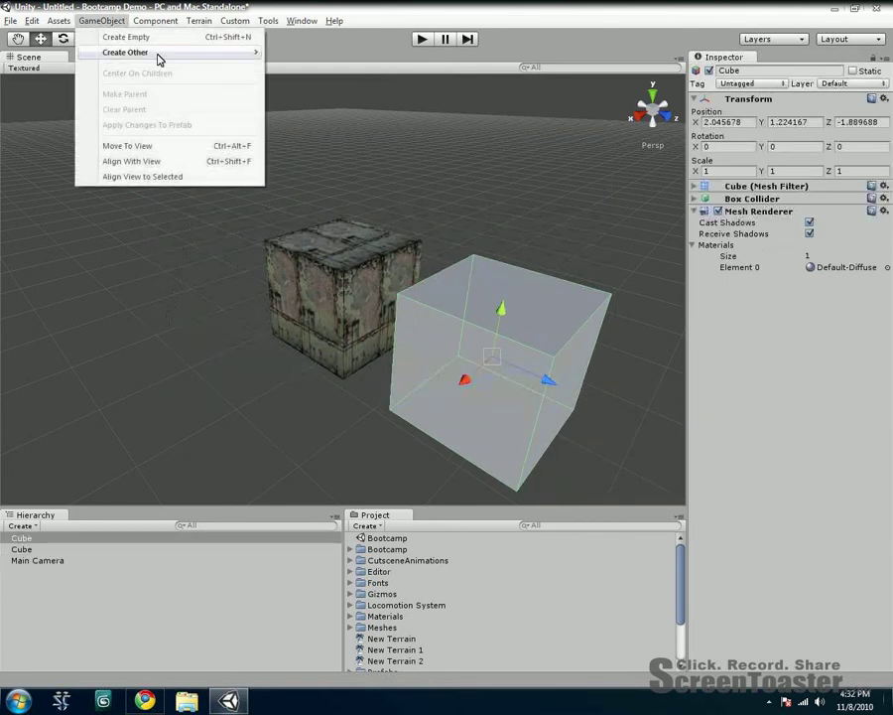
mouse_move(164, 53)
click(315, 135)
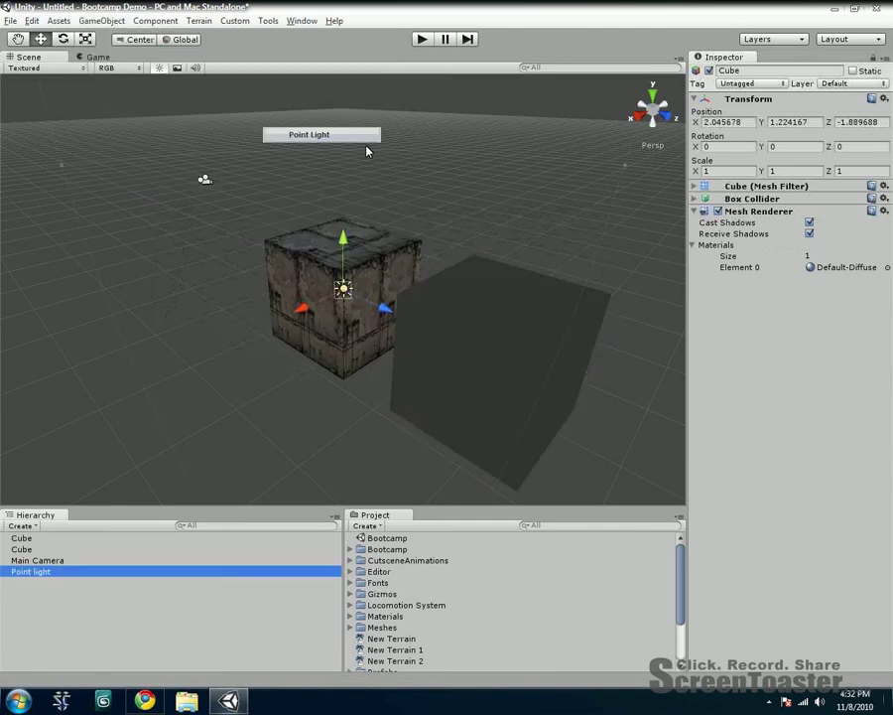
drag(358, 174, 356, 71)
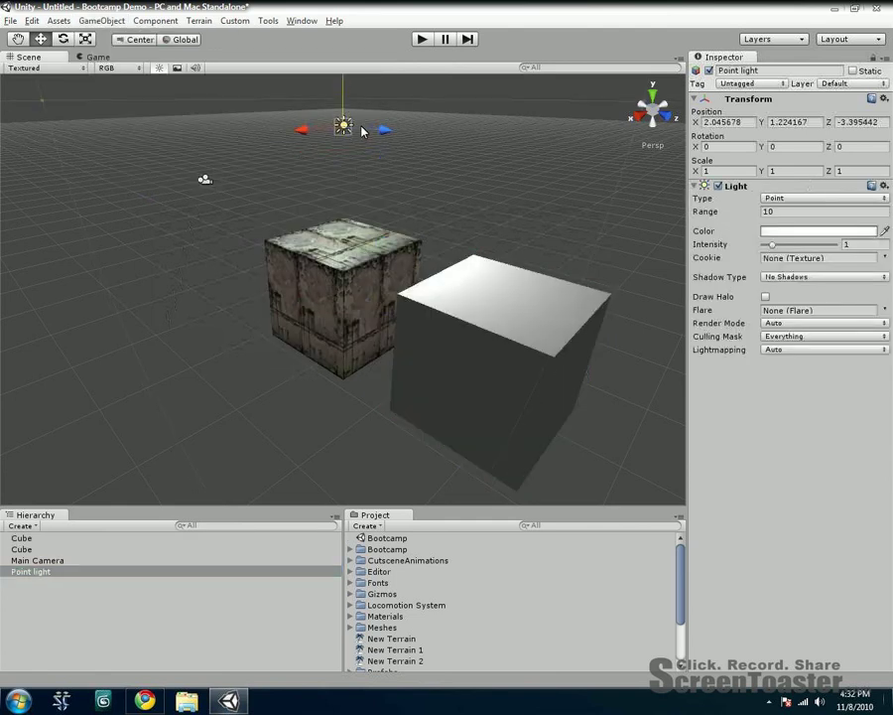
Toggle scene lighting off and back on to compare the effect, and delete the point light
click(160, 69)
click(160, 69)
key(Delete)
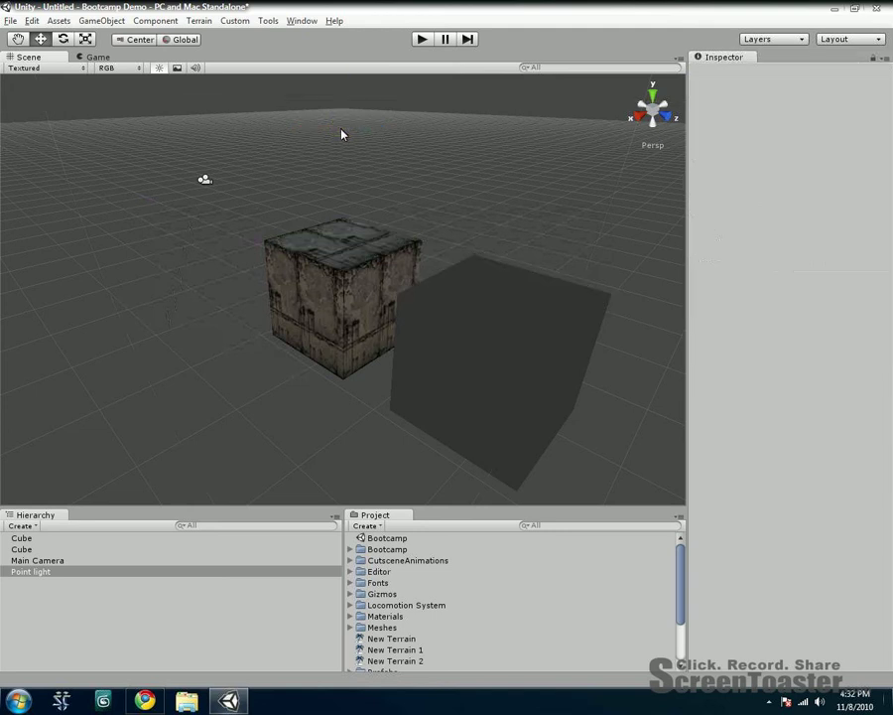
Restore the deleted point light by stepping back and forward through the edit history
key(ctrl+z)
key(ctrl+z)
key(ctrl+z)
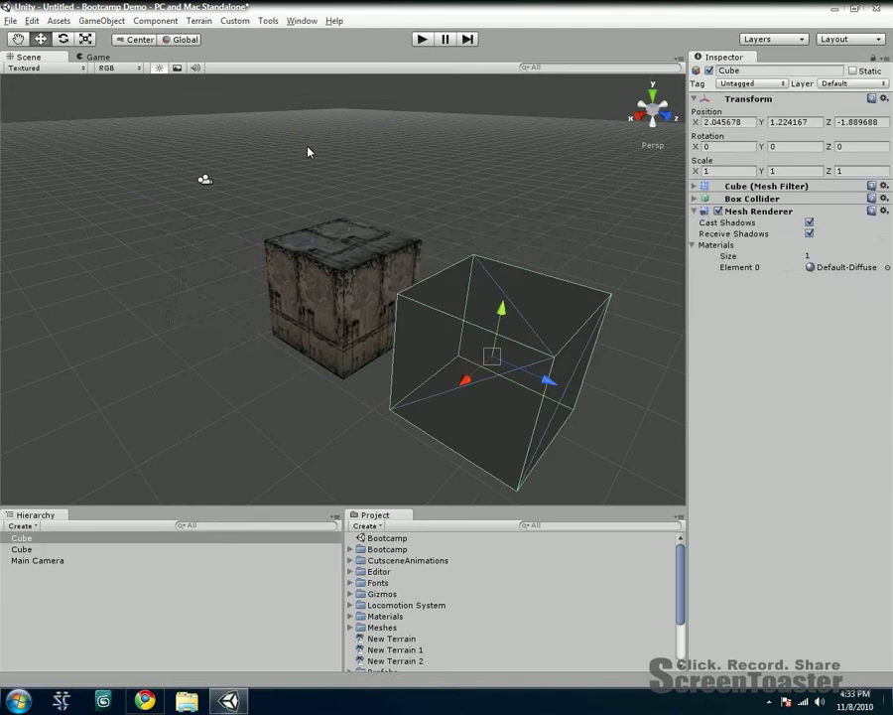
key(ctrl+y)
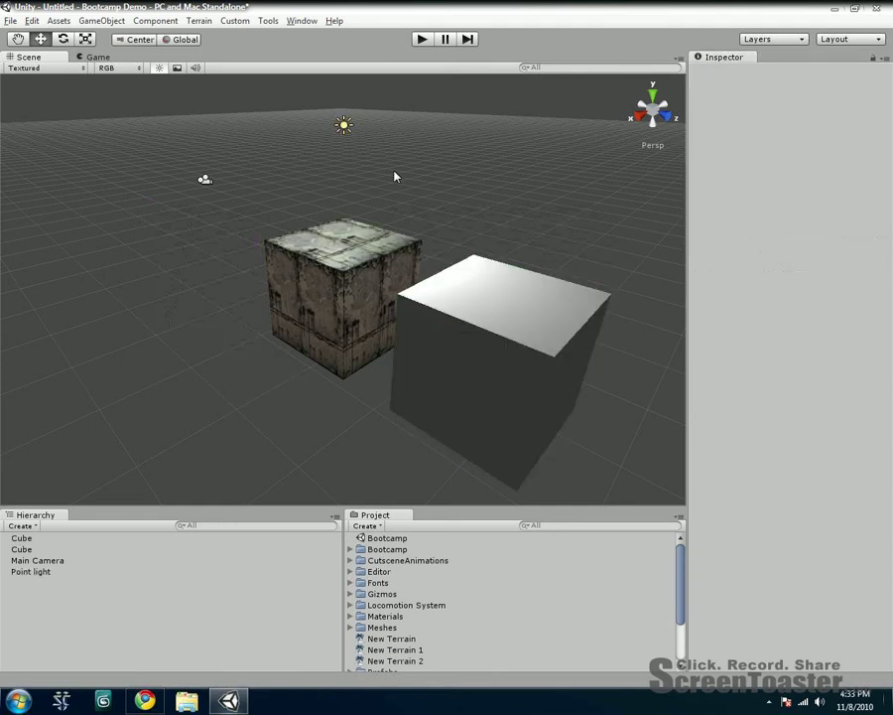
Move the point light away from above the cubes to a position near the camera and deselect it
click(507, 332)
click(348, 129)
drag(310, 130, 284, 199)
click(463, 200)
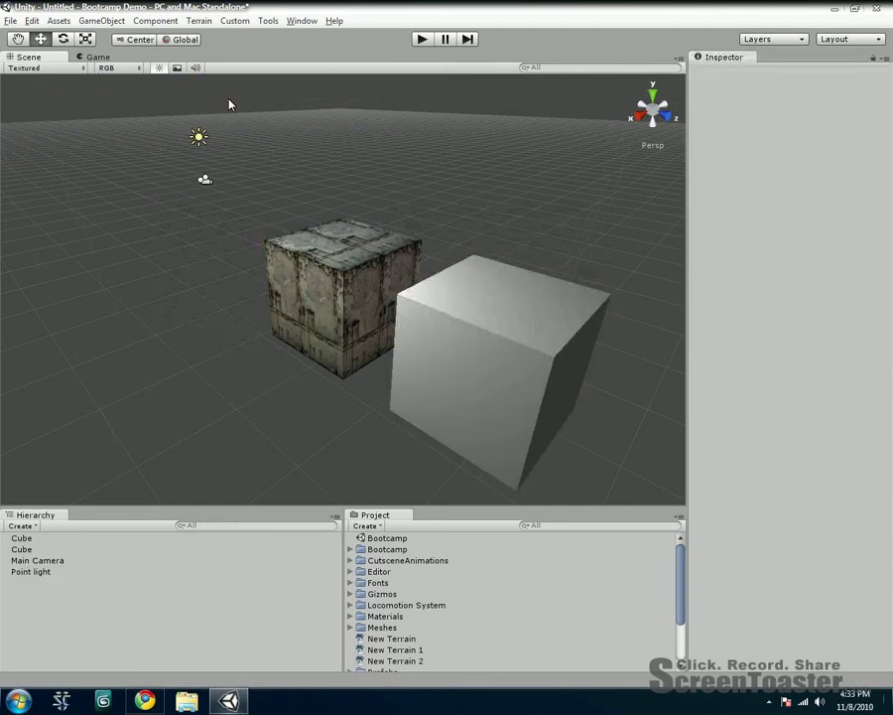
Turn scene lighting off, and toggle the scene grid overlay off and back on
click(160, 69)
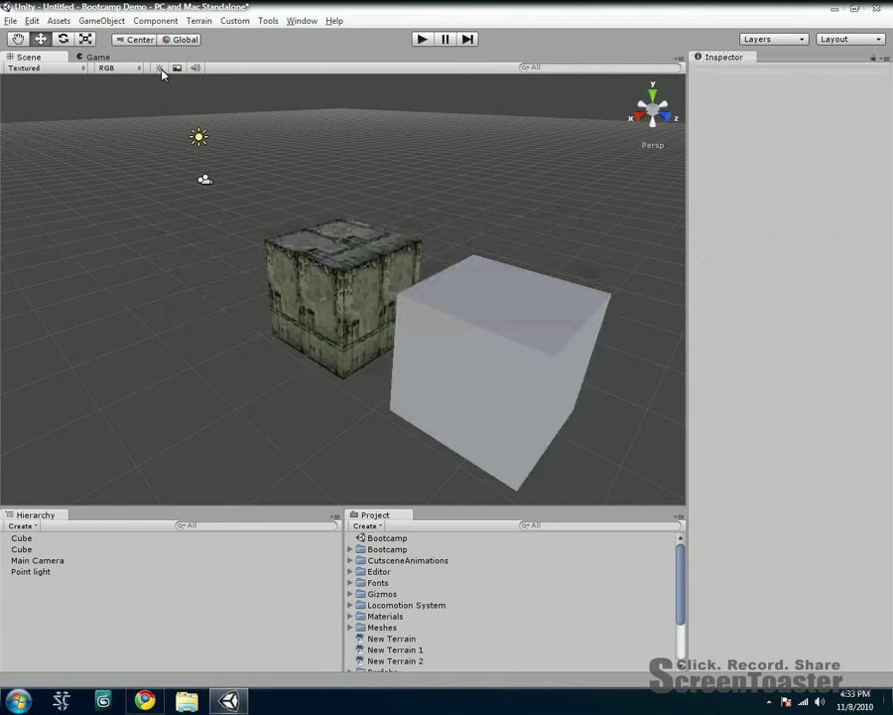
click(176, 69)
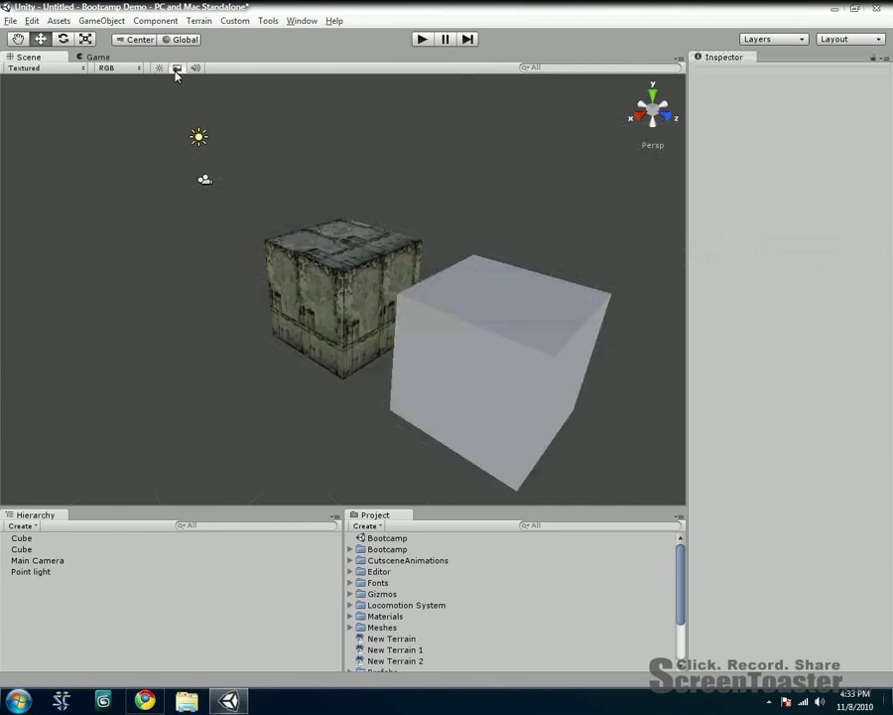
click(177, 70)
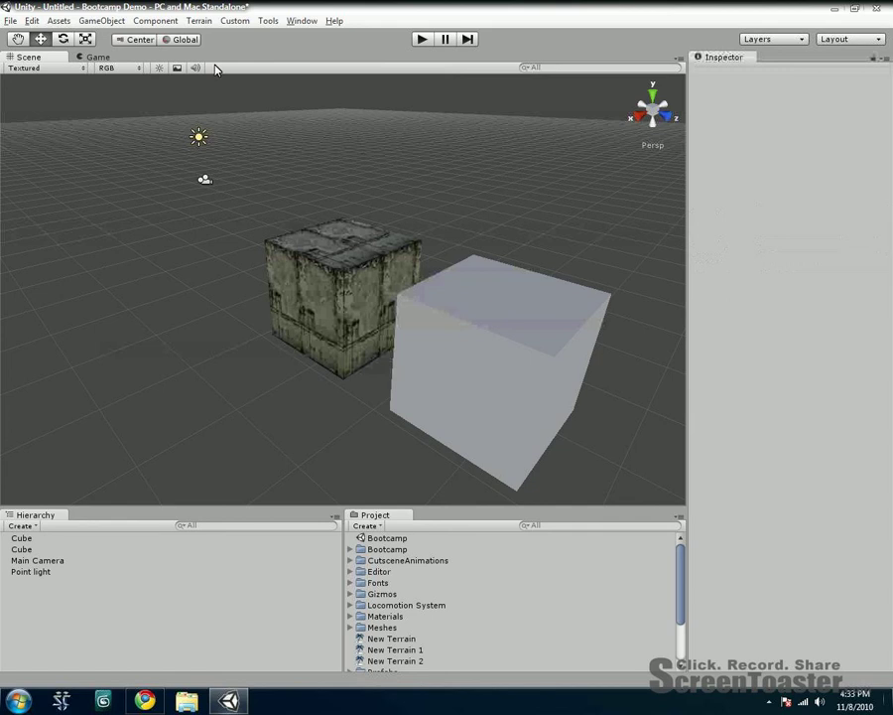
Switch the handle position from Center to Pivot and back, selecting the two cubes in turn to compare
click(297, 260)
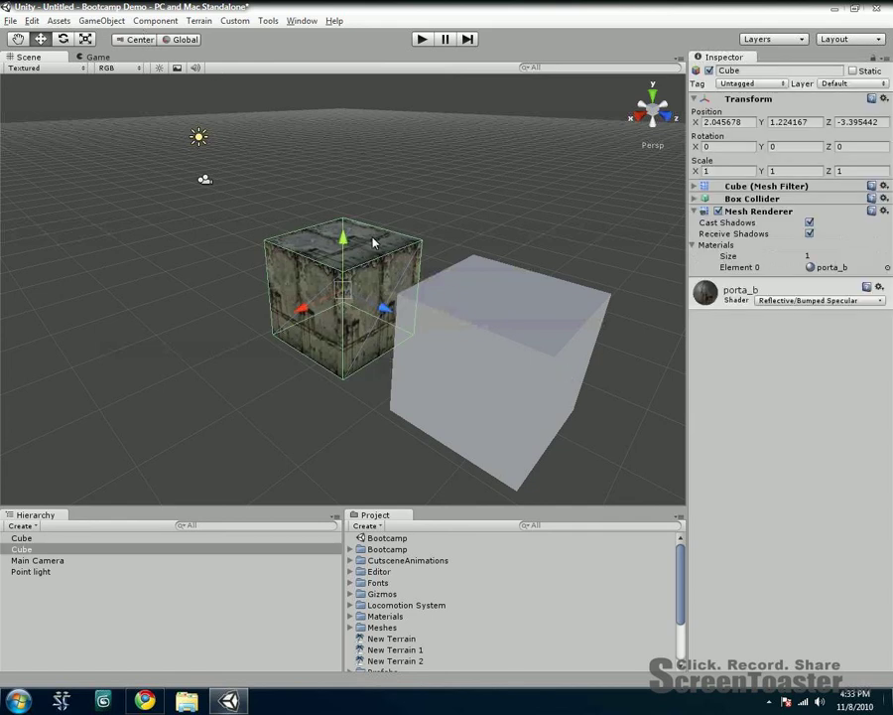
click(127, 41)
click(474, 383)
click(343, 289)
click(127, 40)
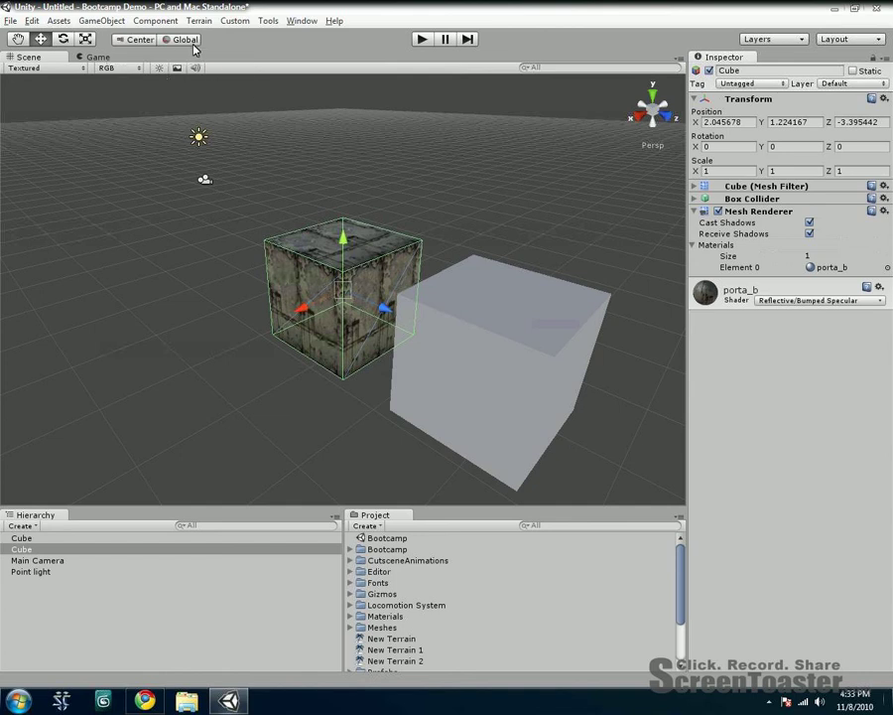
Rotate the textured cube about its Z axis by about 38.9 degrees
key(e)
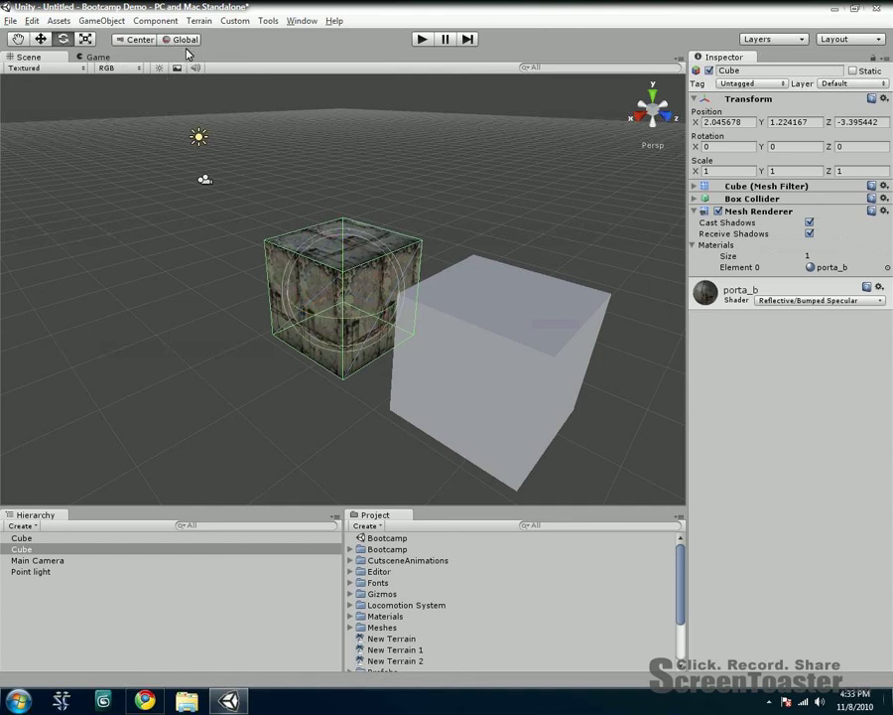
key(w)
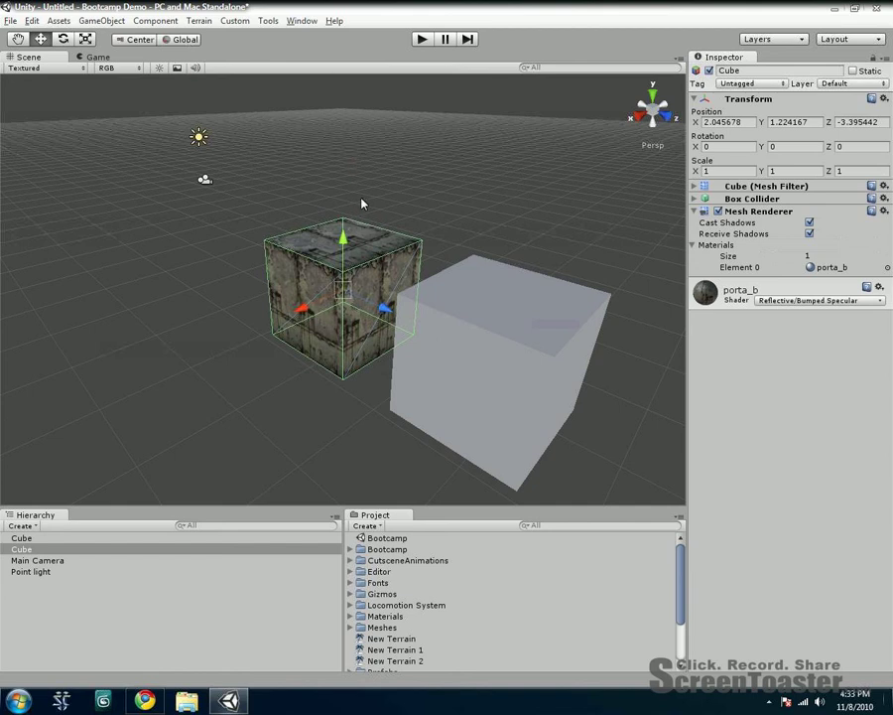
key(e)
drag(351, 244, 379, 219)
click(393, 171)
Raise the rotated textured cube along the global Y axis and undo the move
click(333, 286)
key(w)
drag(354, 266, 368, 177)
key(ctrl+z)
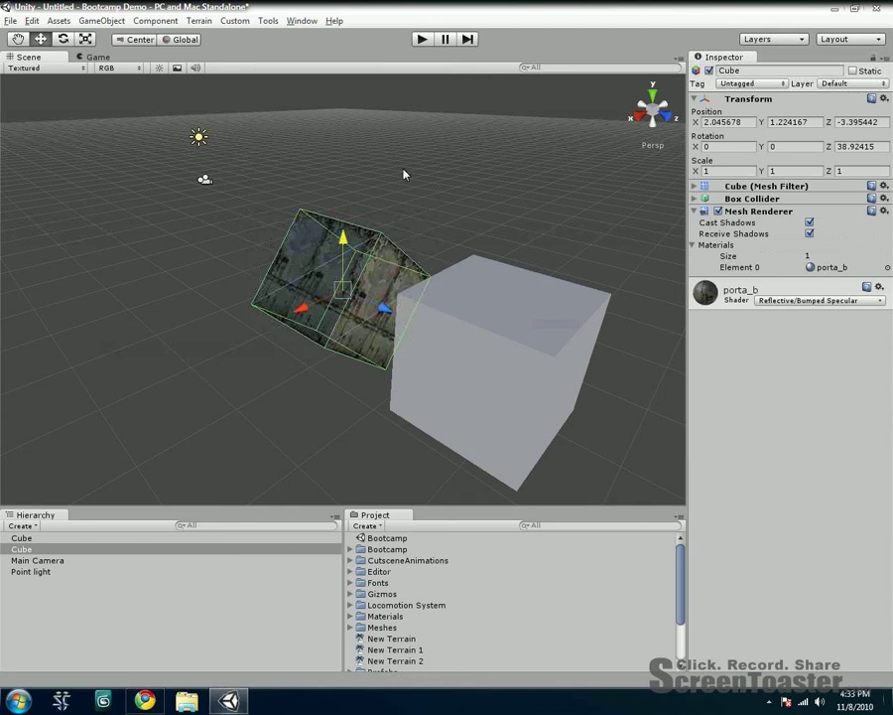
Switch the handles to Local orientation, move the rotated cube along its own Y axis, and undo the move
click(183, 40)
drag(342, 290, 331, 260)
click(364, 261)
drag(364, 246, 357, 159)
key(ctrl+z)
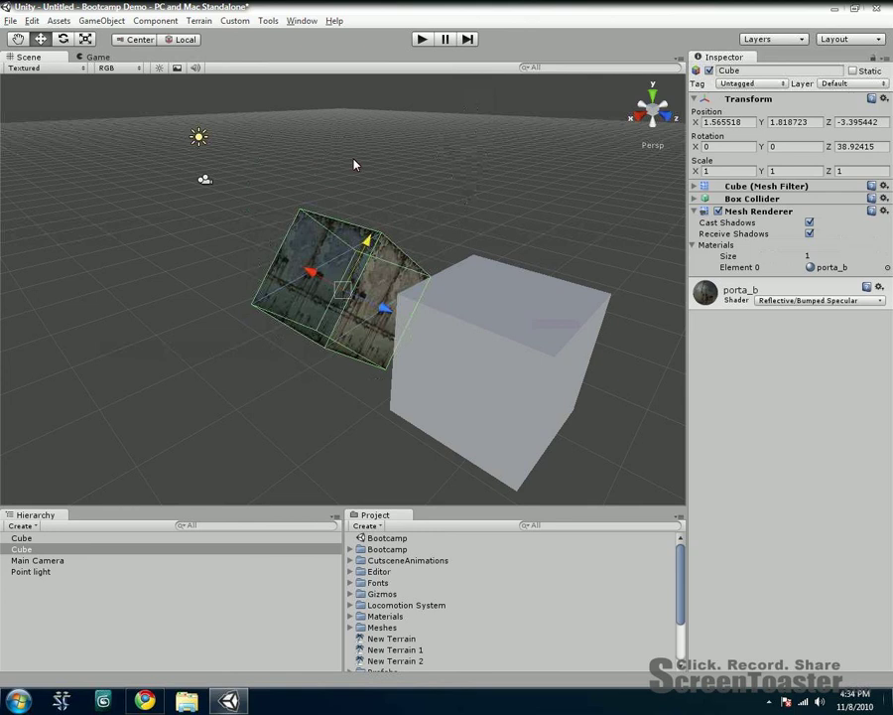
Undo the textured cube's rotation and set the handle orientation back to Global
key(ctrl+z)
key(ctrl+z)
key(ctrl+z)
click(181, 39)
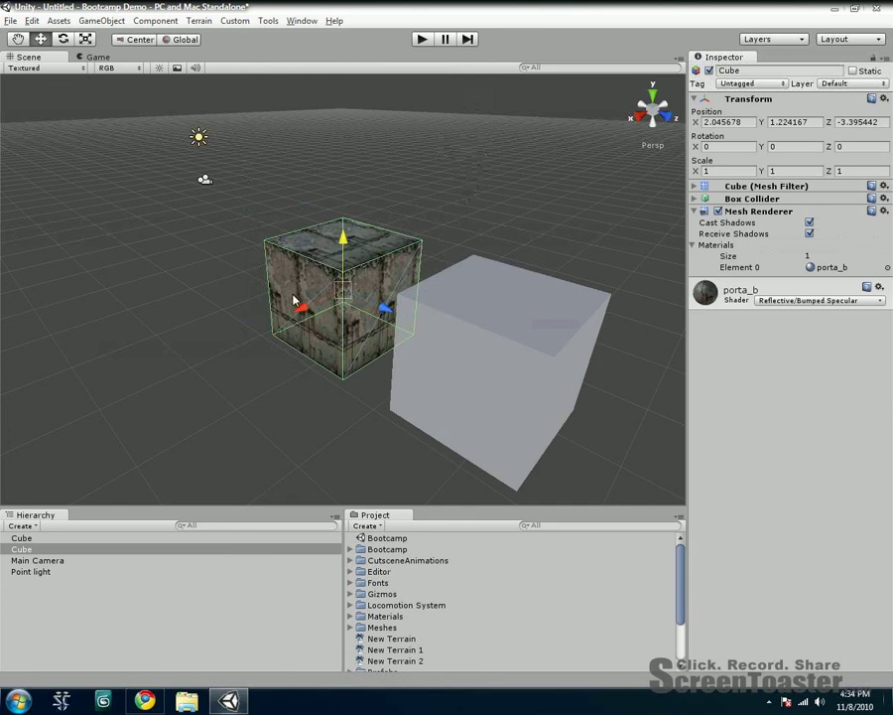
Clear the selection, look at the cubes in the Game view, and return to the Scene view
click(480, 243)
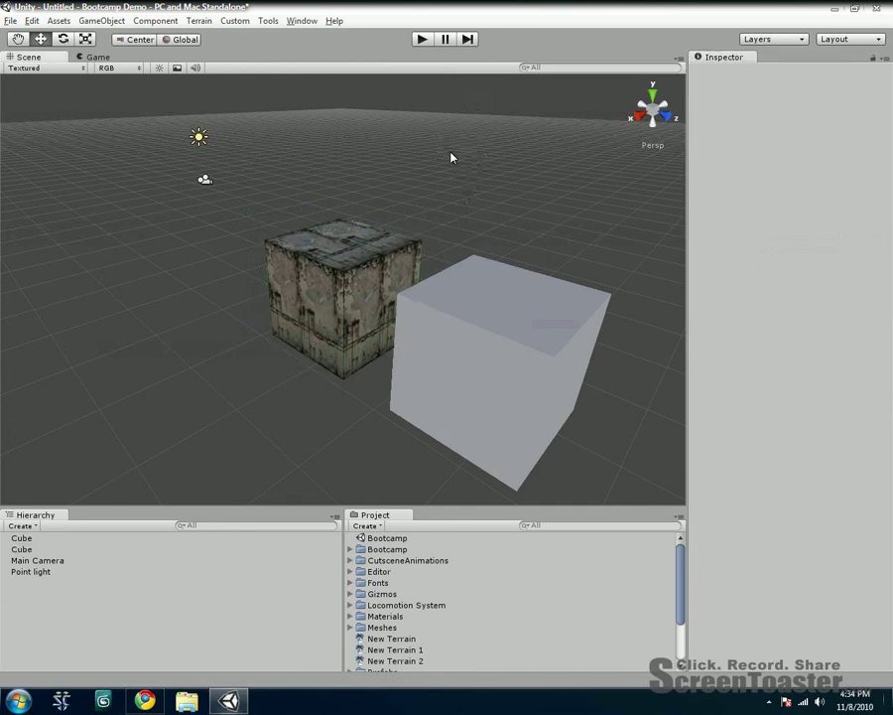
drag(253, 170, 608, 469)
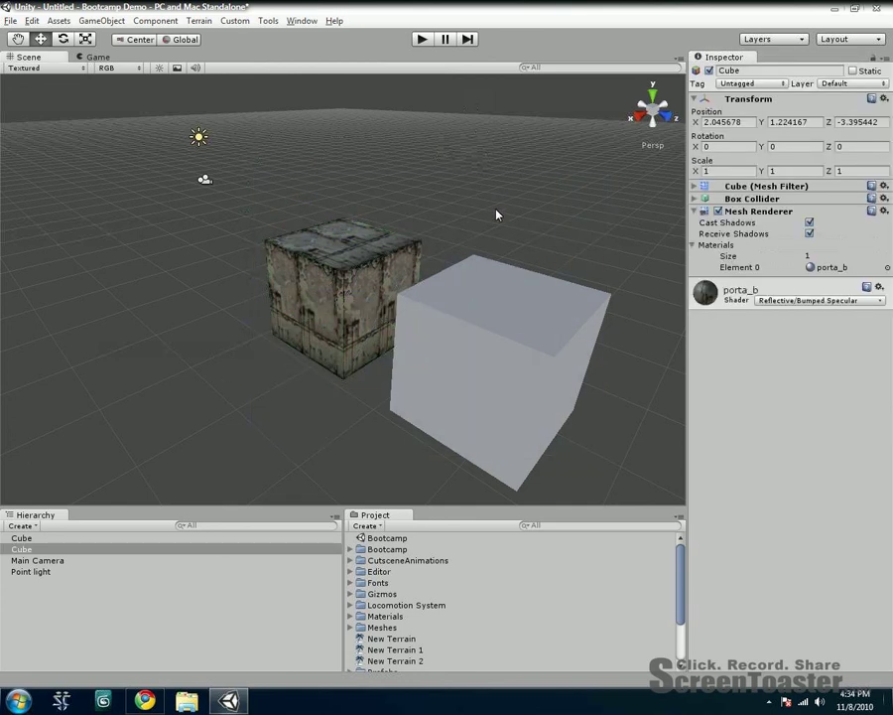
click(499, 202)
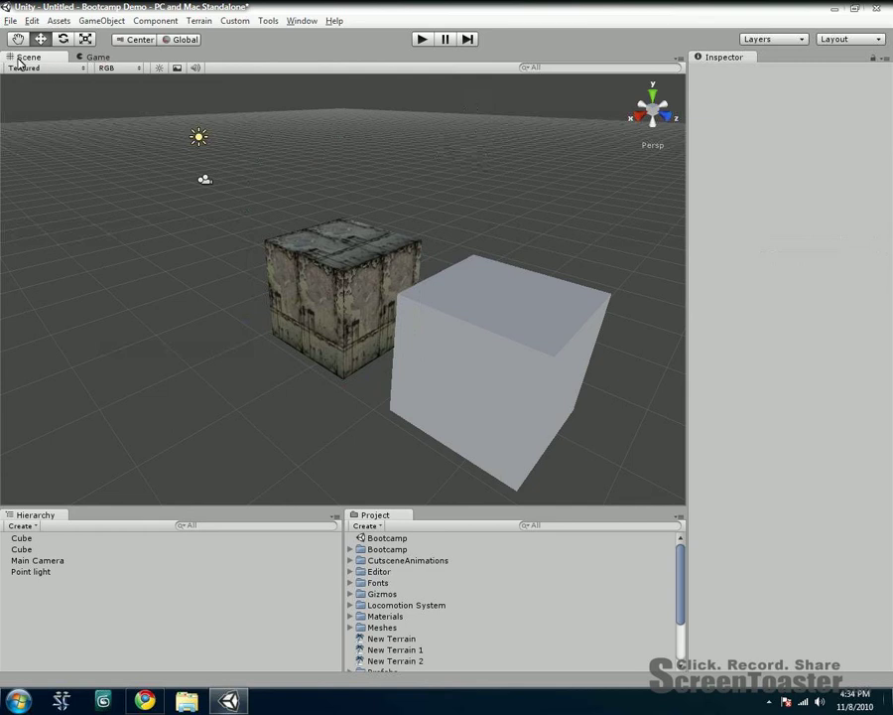
click(98, 57)
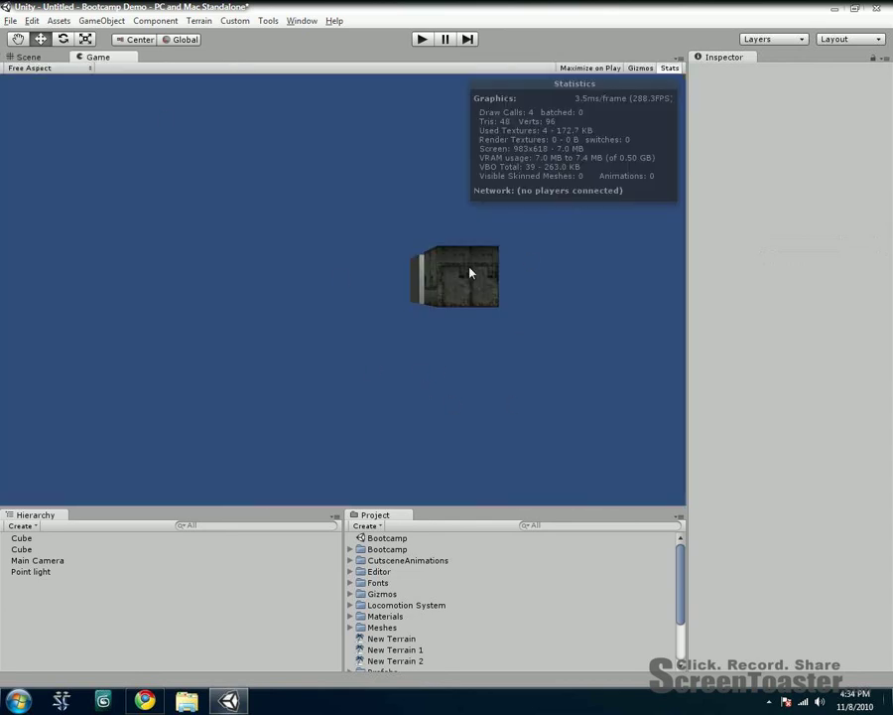
click(27, 56)
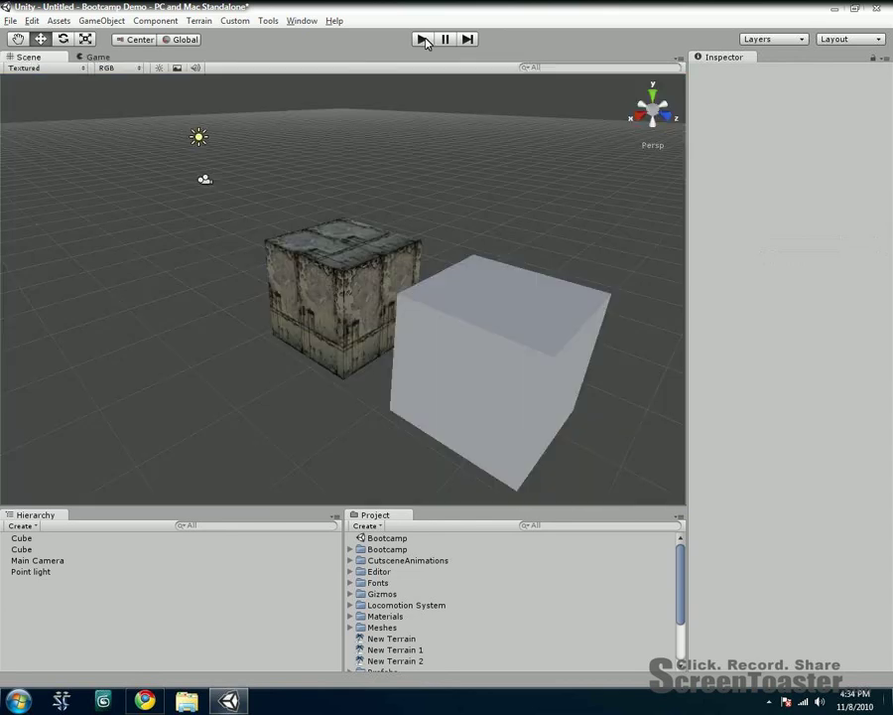
Play the scene, check the Scene view while it runs, and stop playback, repeating the start and stop once
click(423, 40)
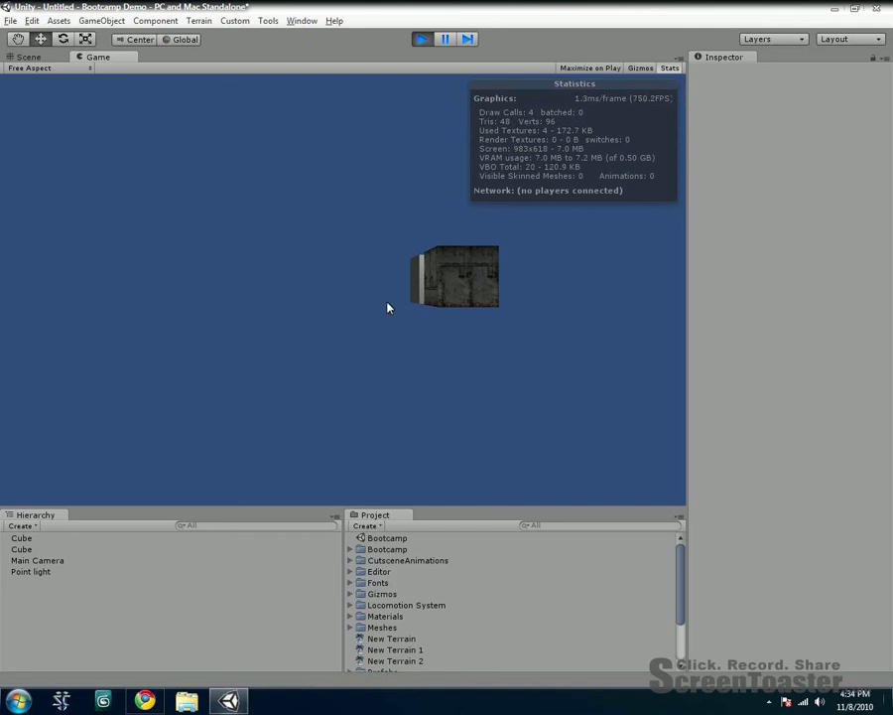
click(34, 57)
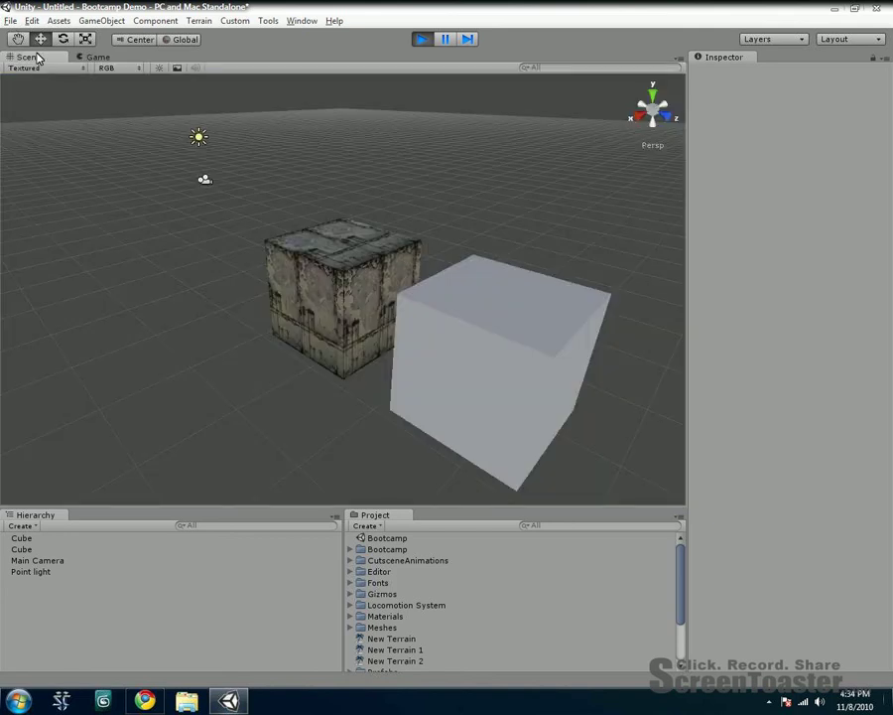
click(422, 40)
click(422, 40)
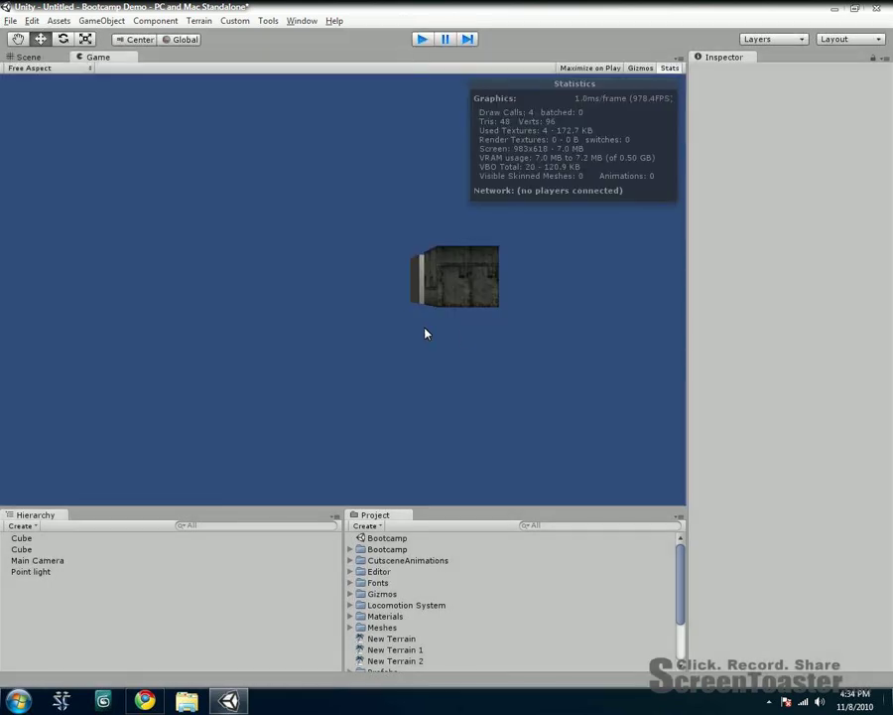
key(ctrl+p)
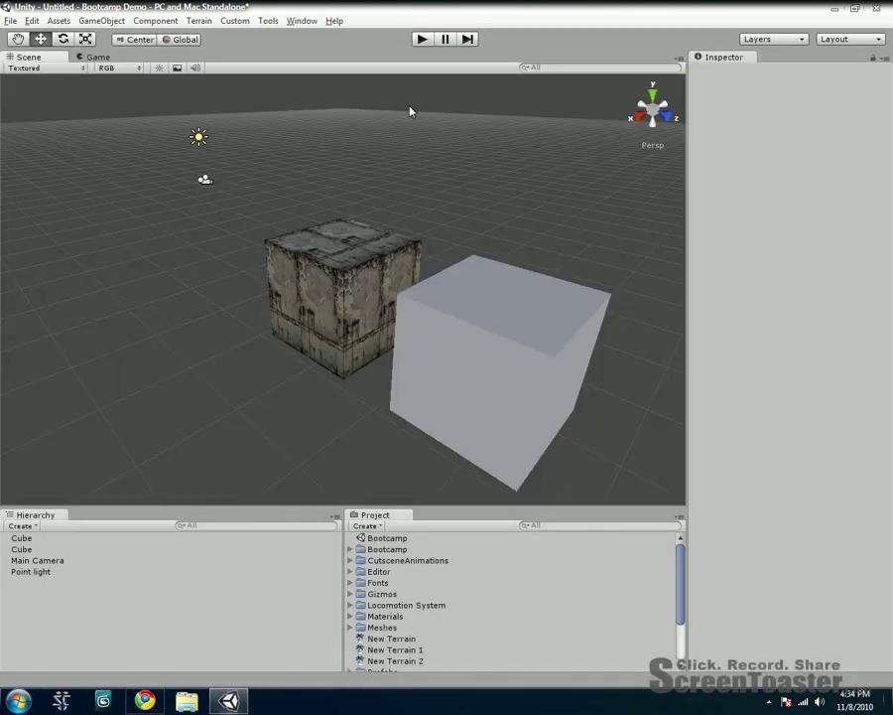
Play the scene with the textured cube selected, set its Y scale to 2 and then 3, and stop playback
click(36, 561)
click(34, 549)
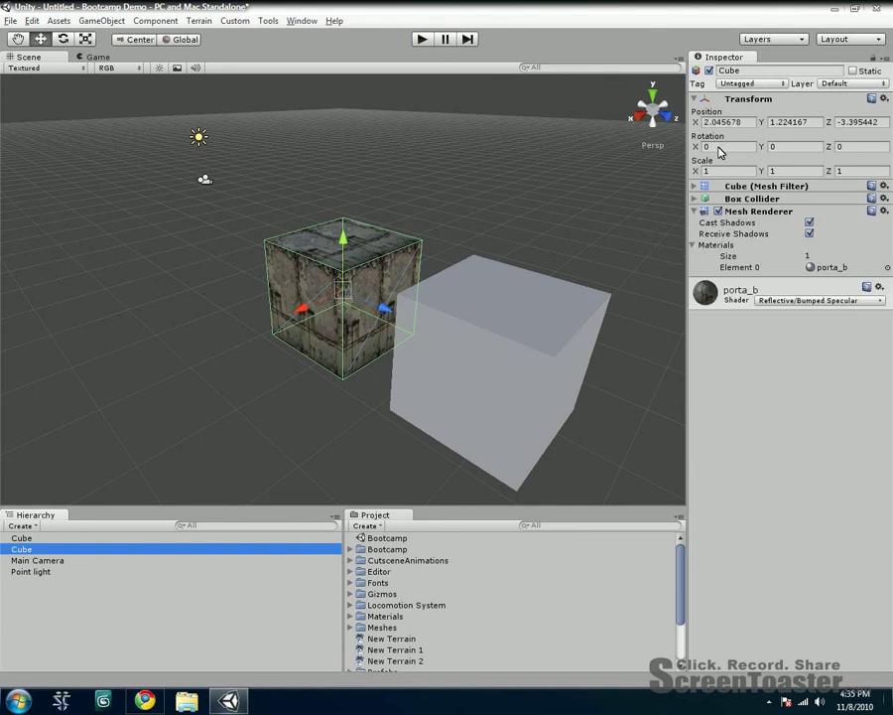
click(422, 39)
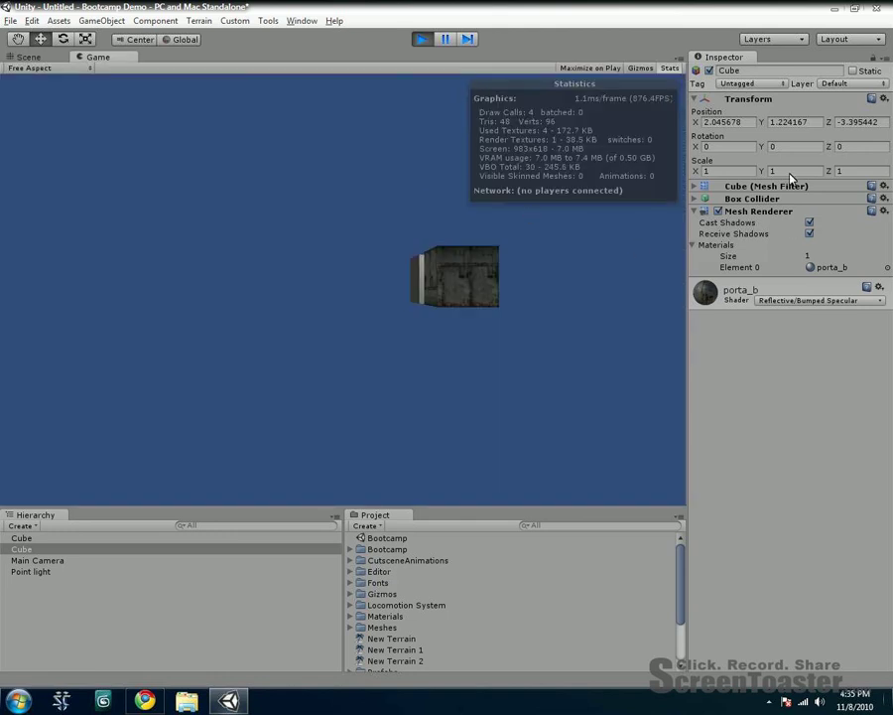
text(2)
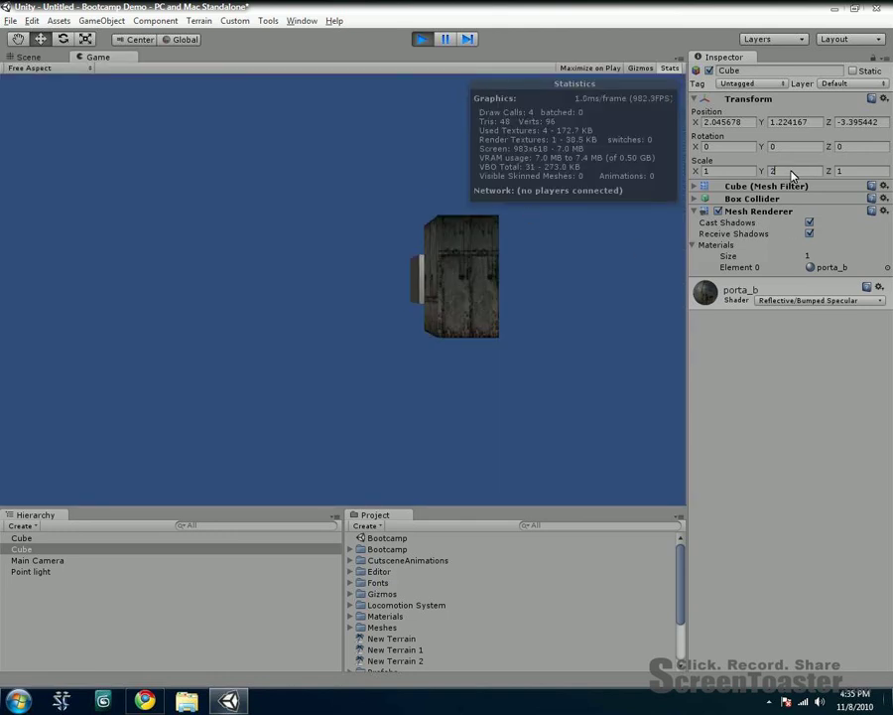
key(BackSpace)
text(3)
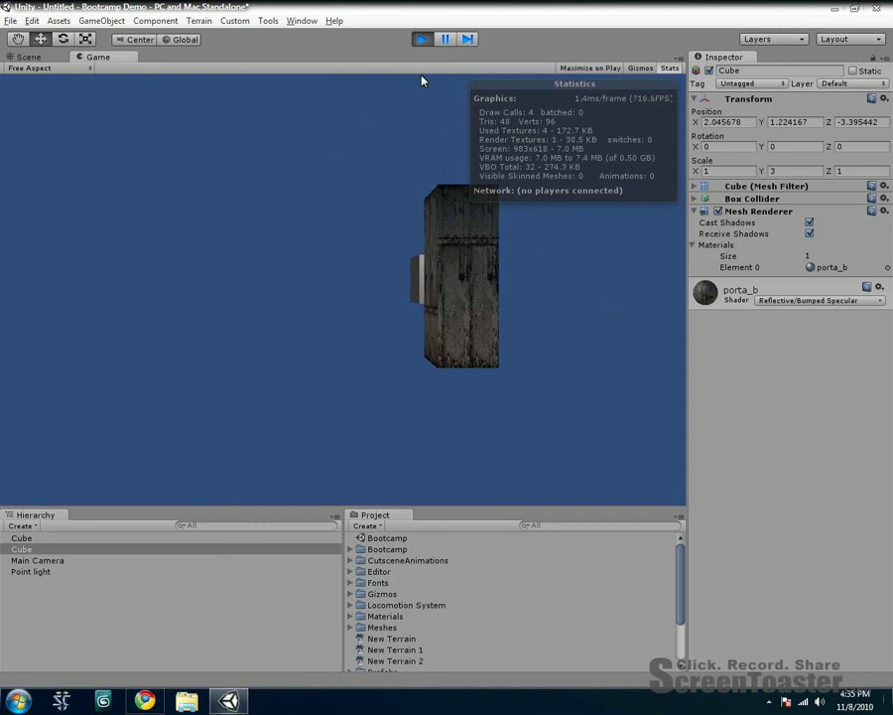
click(421, 38)
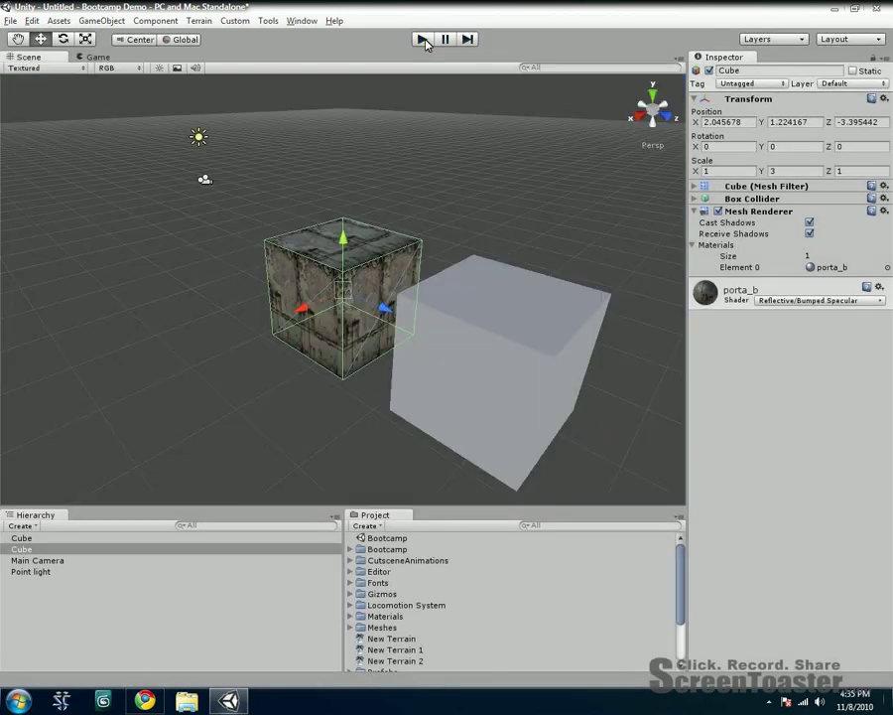
Set the textured cube's Y scale to 2 outside play mode and play the scene briefly to check it
click(248, 309)
click(353, 259)
click(797, 169)
text(2)
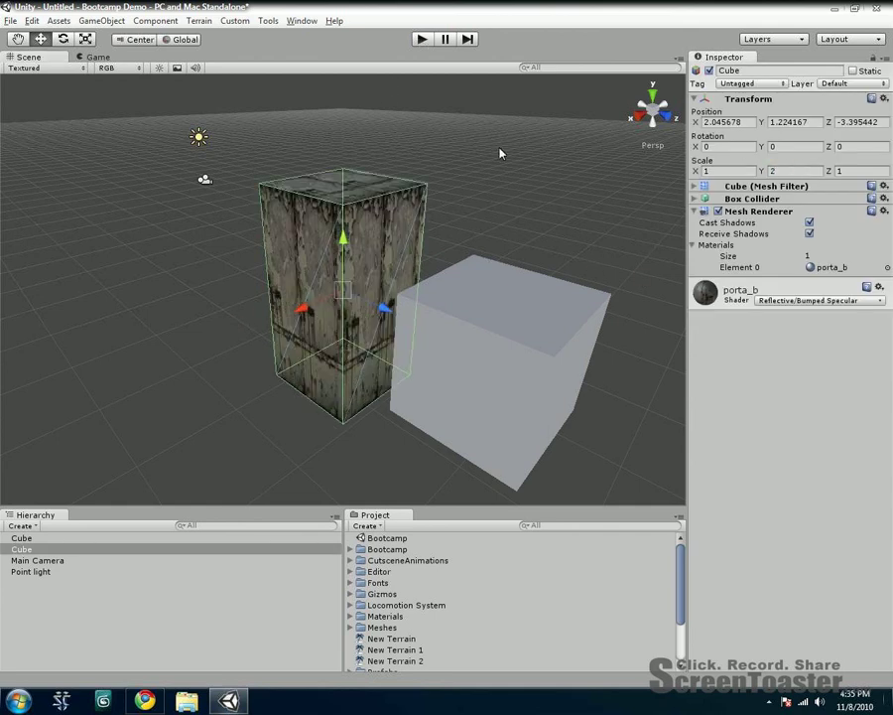
click(550, 206)
click(423, 40)
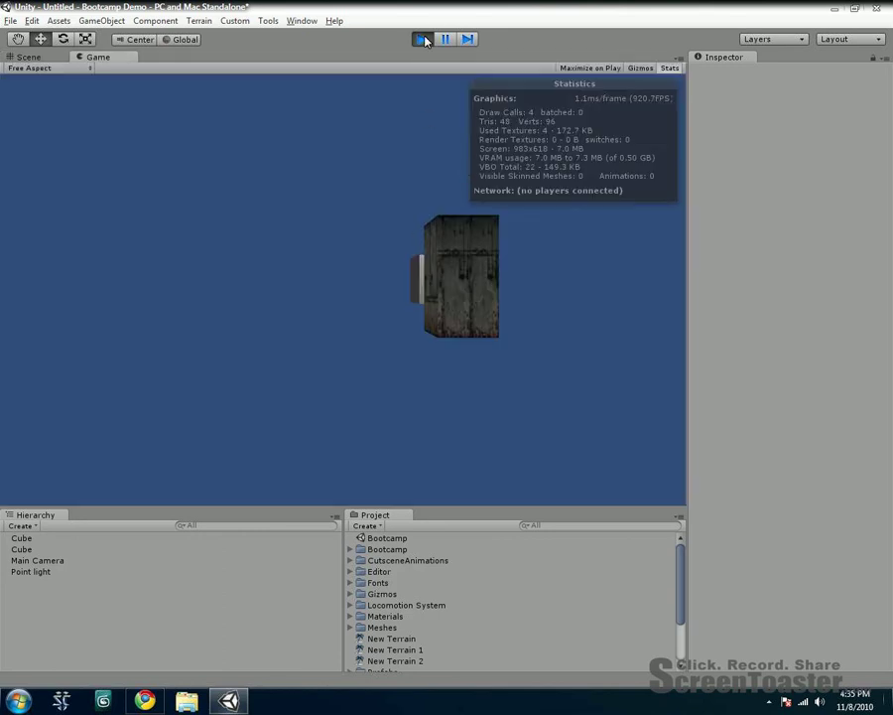
click(424, 40)
click(266, 194)
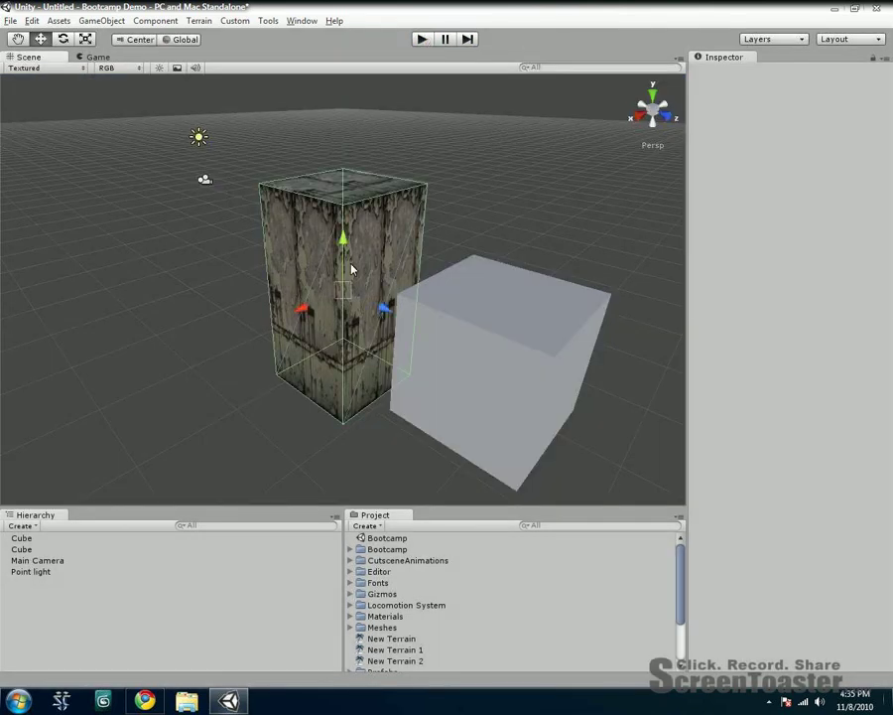
click(482, 178)
drag(95, 103, 670, 464)
click(494, 187)
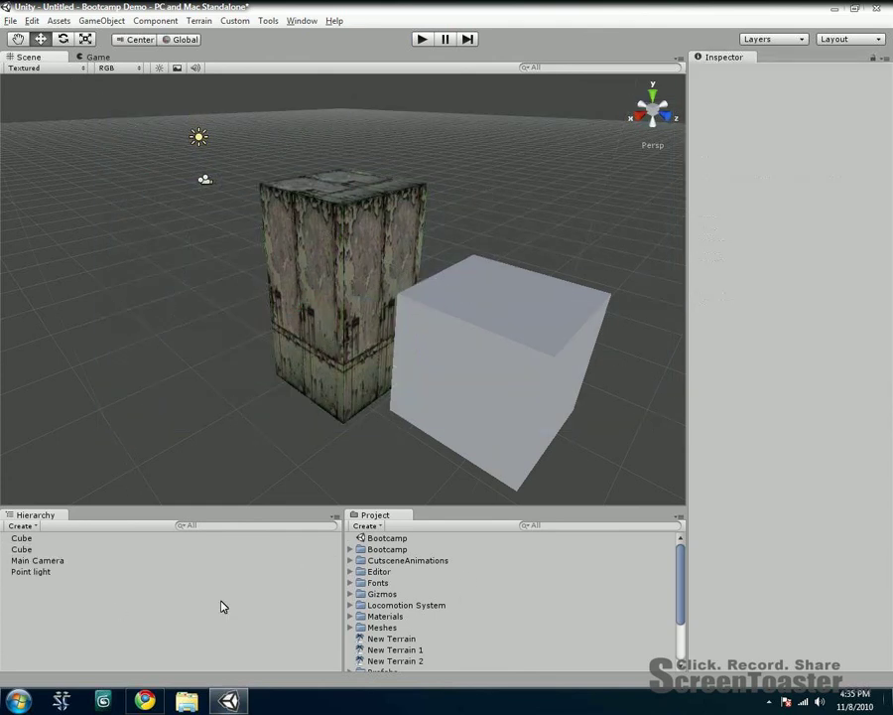
click(94, 21)
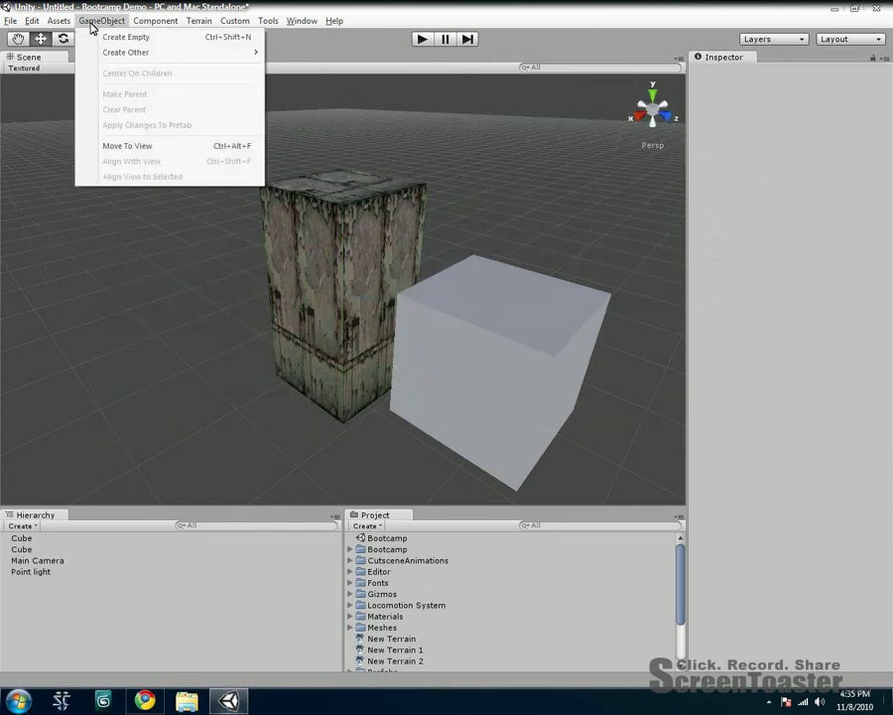
mouse_move(229, 22)
click(101, 20)
click(380, 220)
click(552, 380)
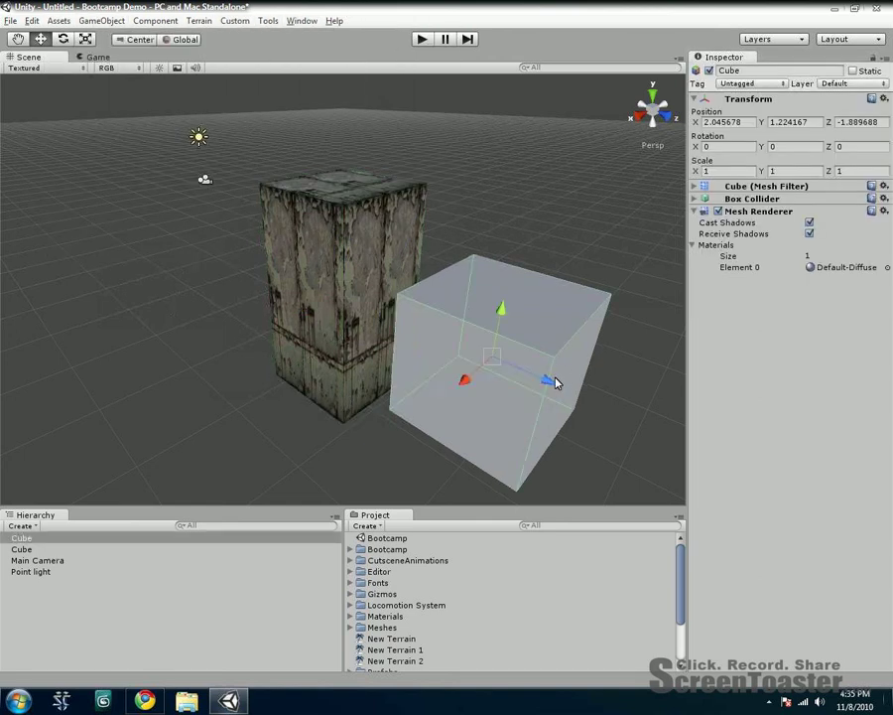
click(279, 215)
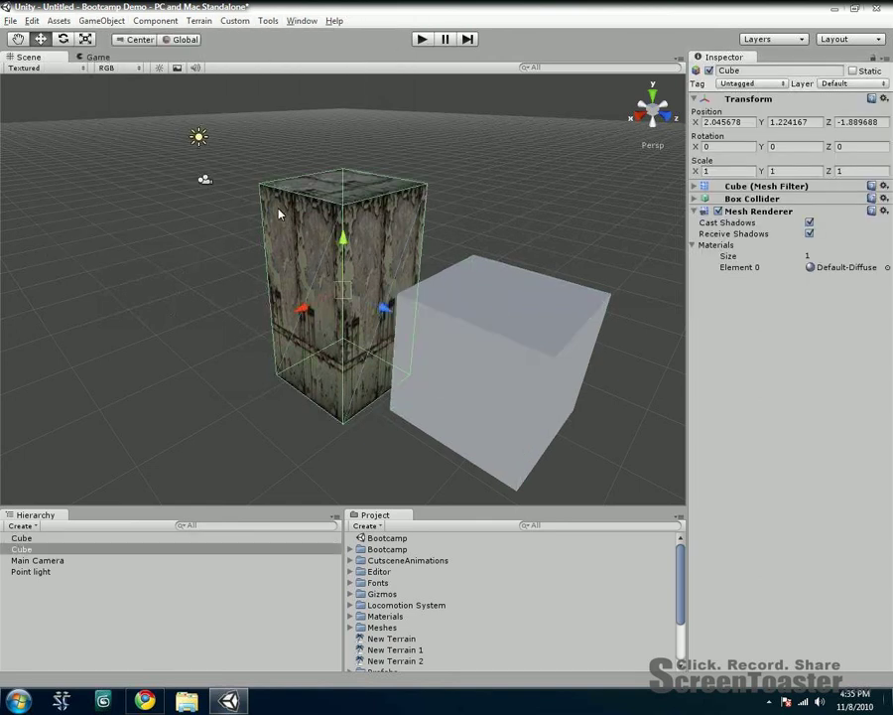
click(295, 118)
click(10, 21)
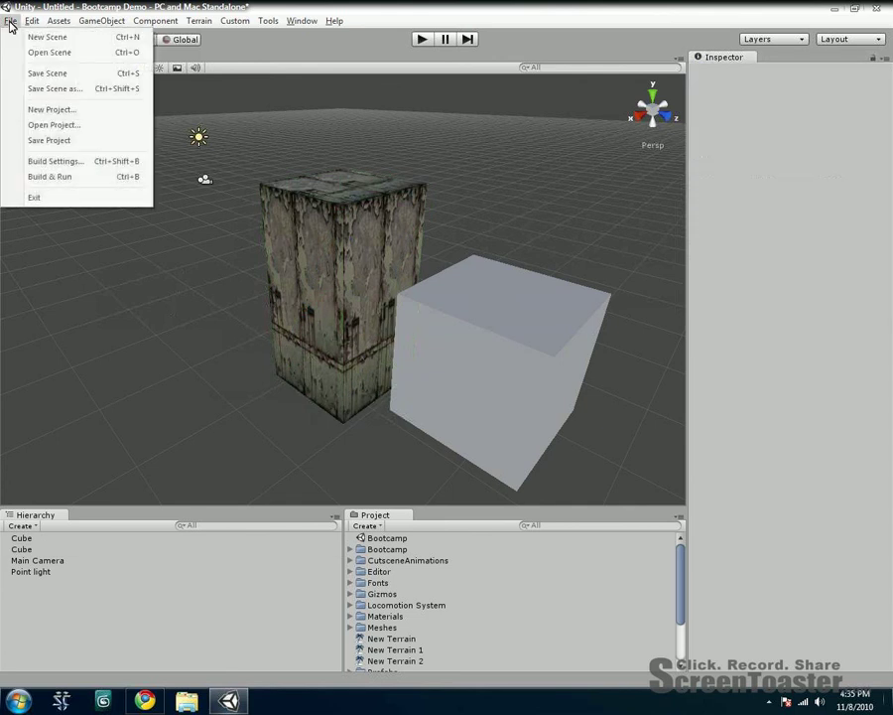
click(159, 72)
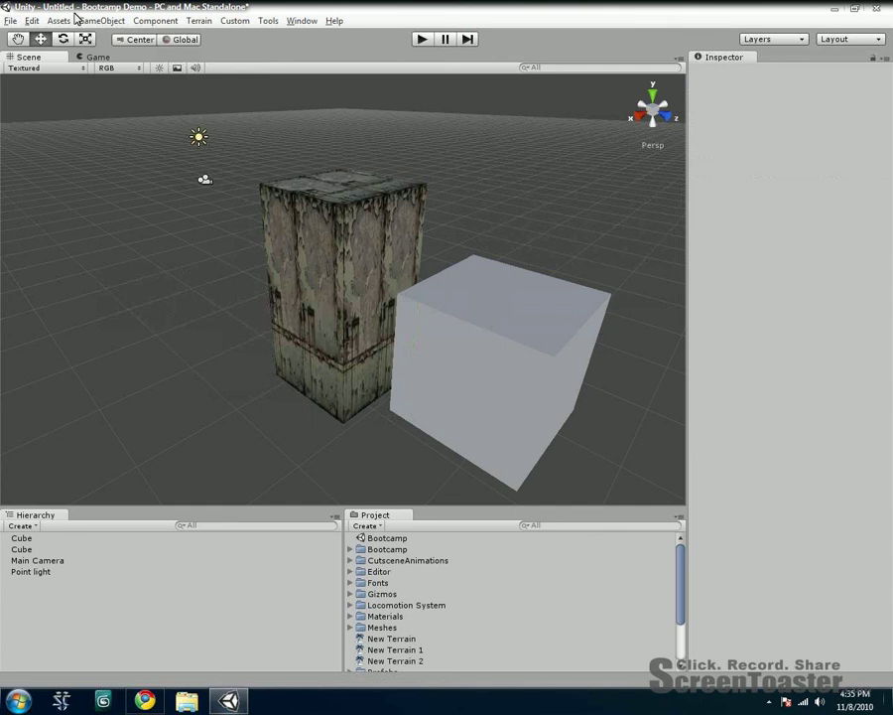
Create a capsule, move it along the Z axis to the far side of the textured block, and deselect it
click(96, 22)
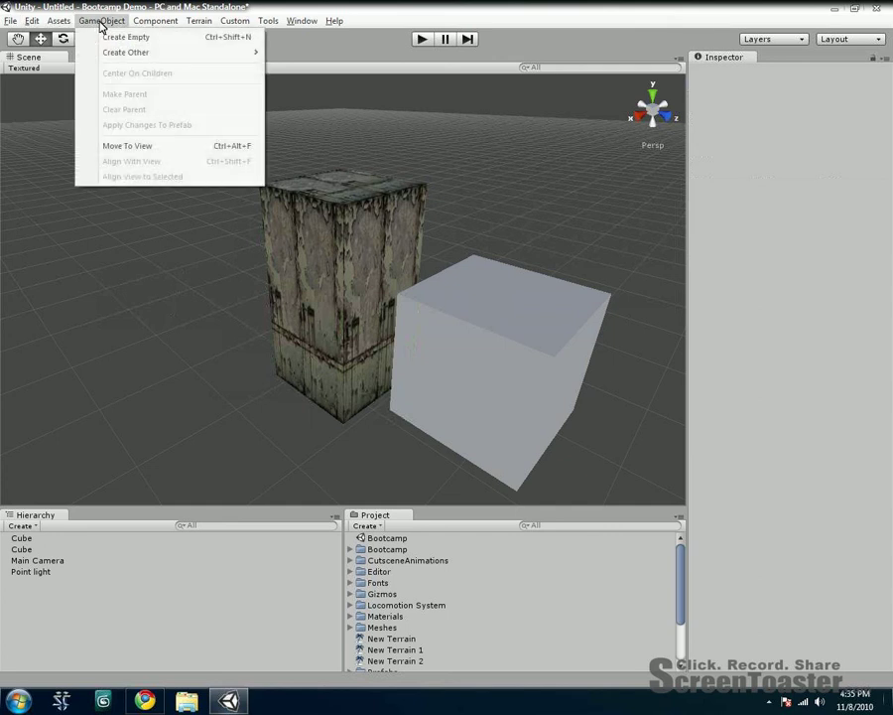
mouse_move(134, 55)
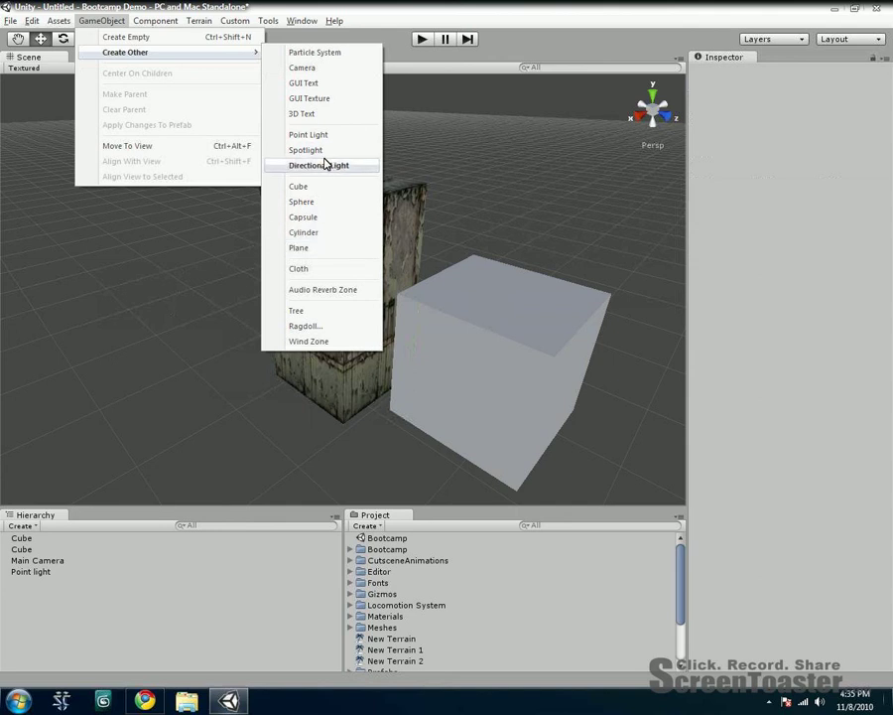
click(307, 217)
drag(383, 308, 234, 236)
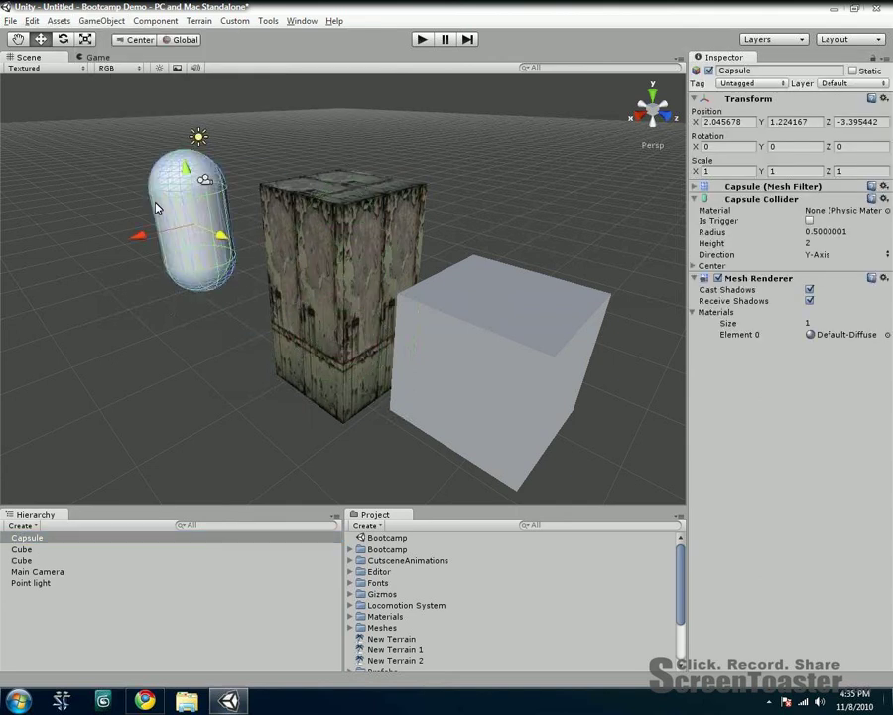
click(256, 103)
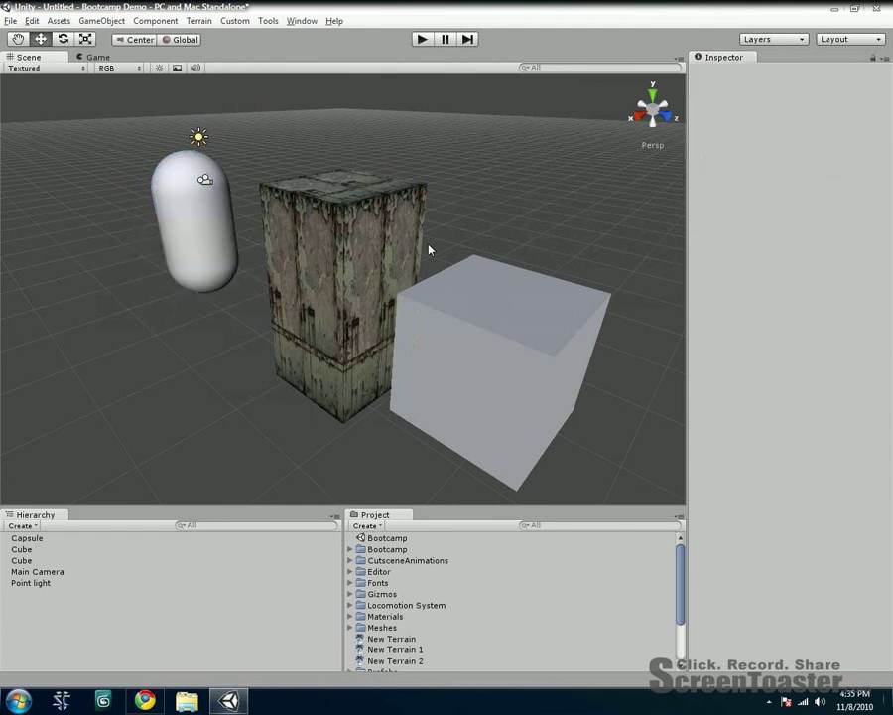